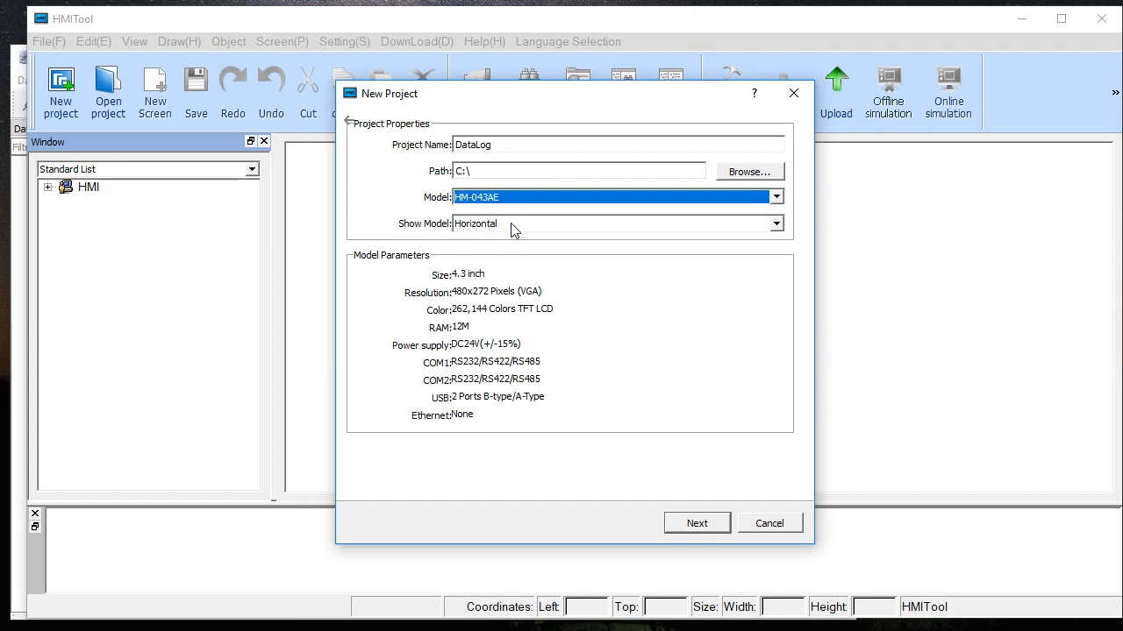
- Set the new project's show model to Horizontal and configure Link 1 with Modbus as the device service
click(514, 228)
click(503, 222)
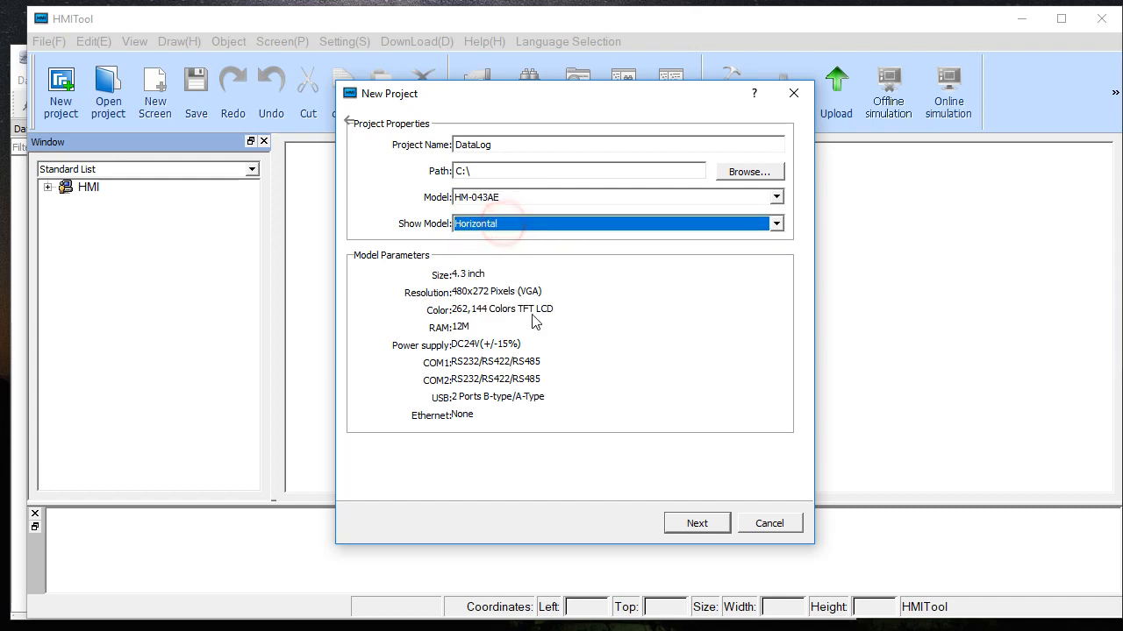
click(700, 524)
click(502, 222)
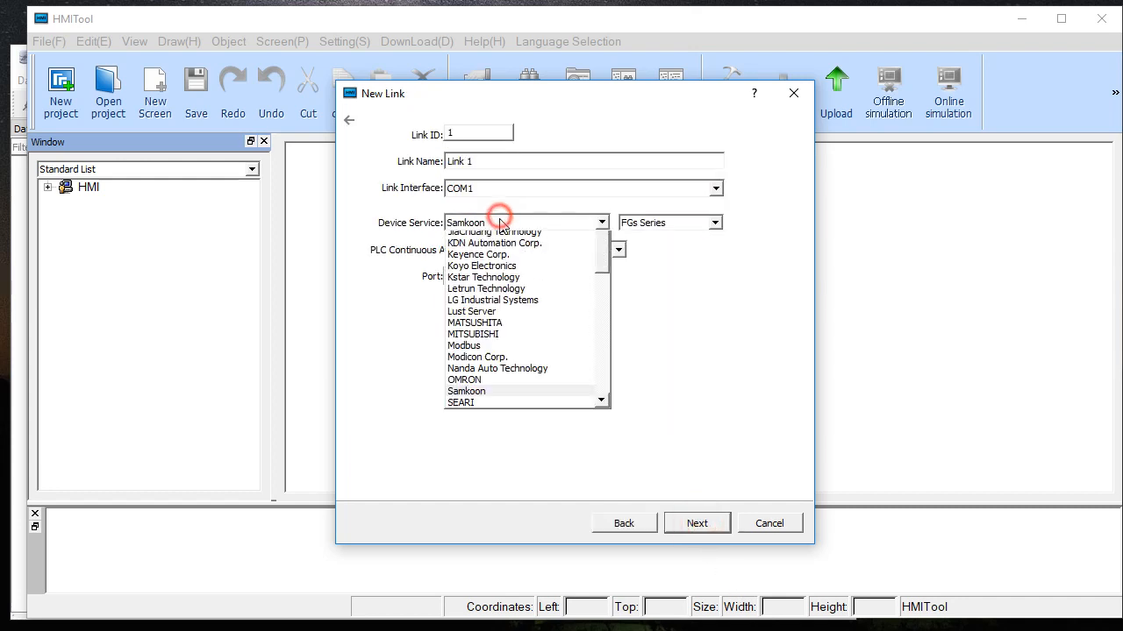
click(470, 524)
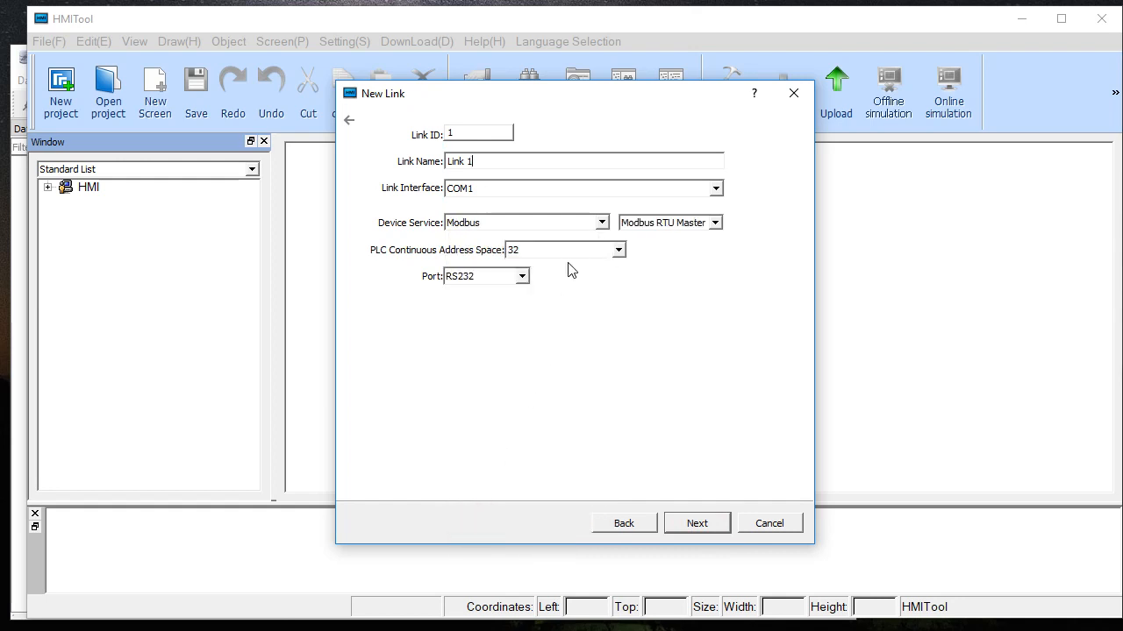
click(684, 522)
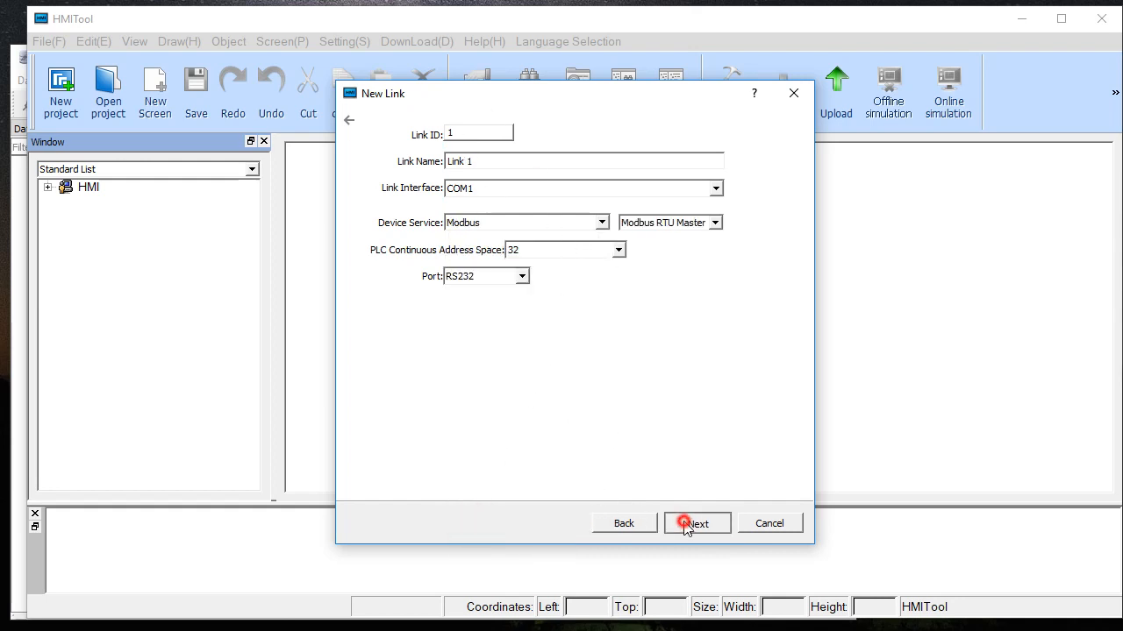
- Set the background color of Screen1 to white and finish creating the project
click(484, 197)
click(466, 208)
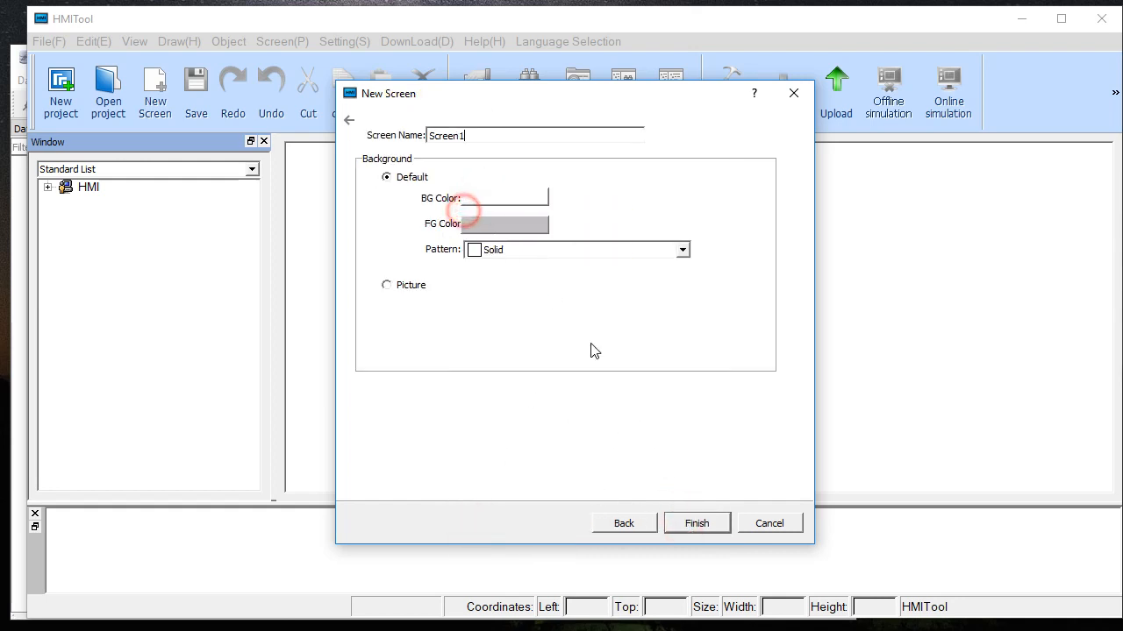
click(693, 523)
- Set the screen saver time to 0 min in the HMI parameters settings
double_click(148, 257)
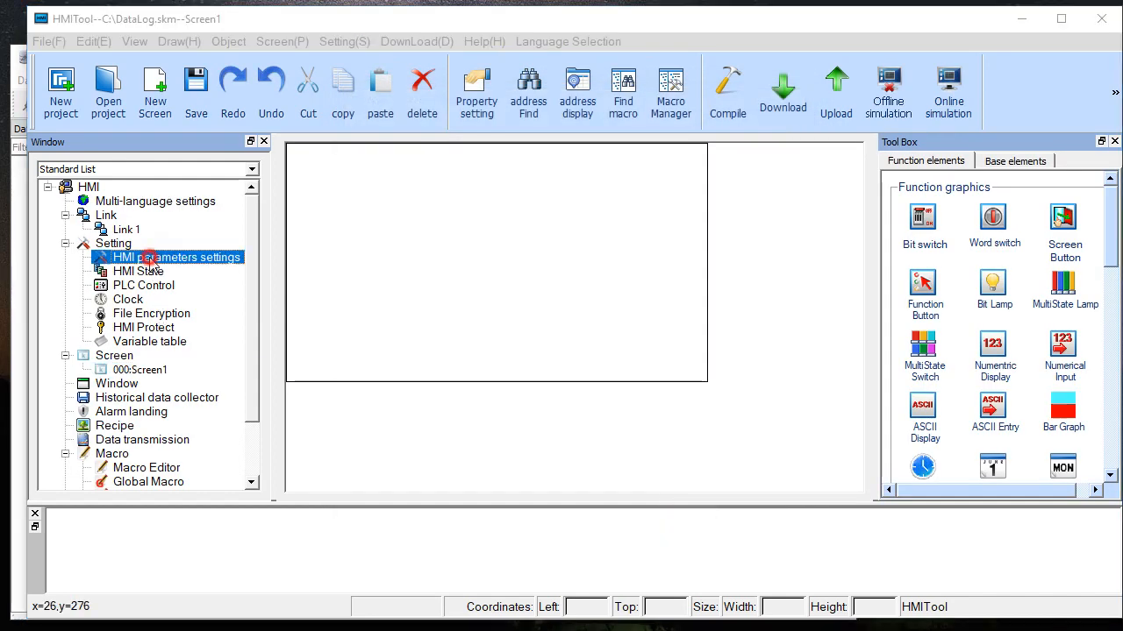
drag(465, 250, 400, 250)
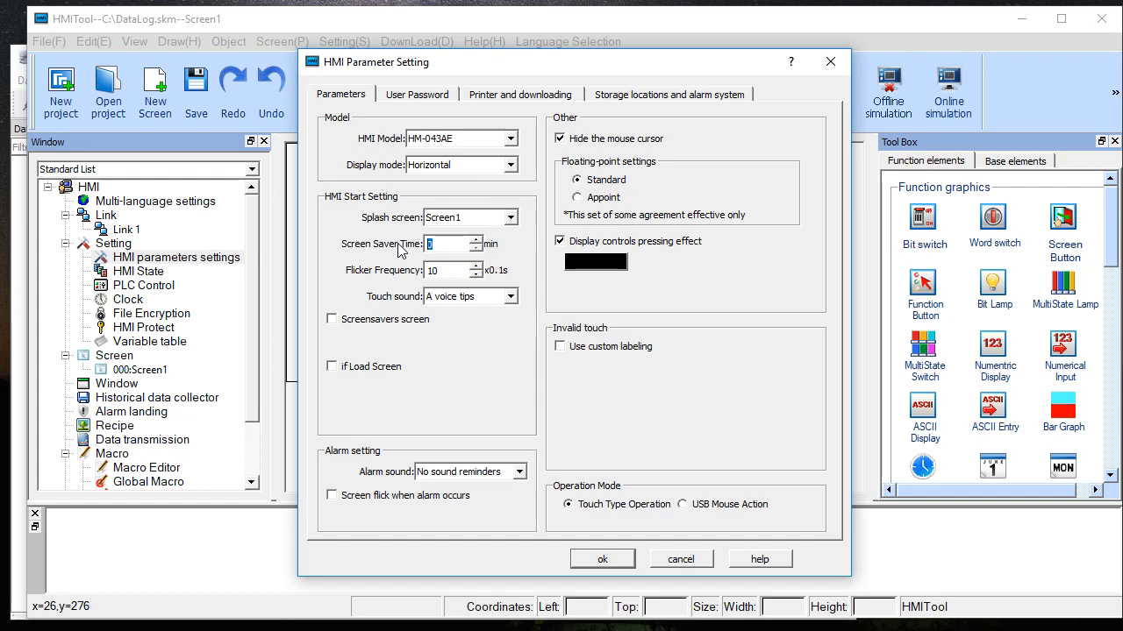
click(600, 559)
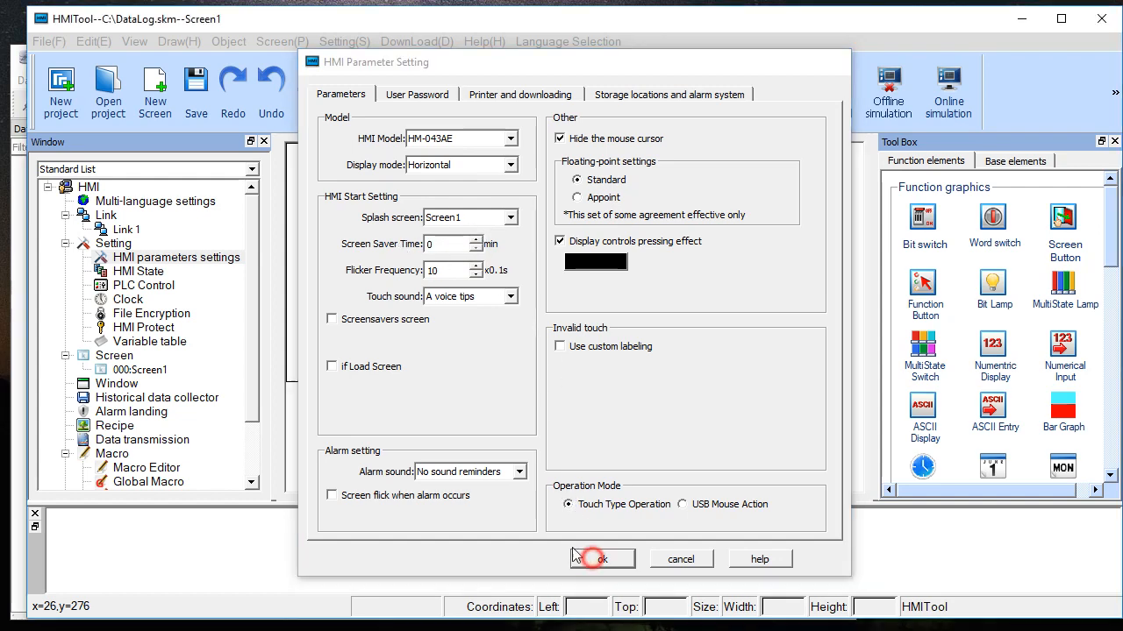
- Enable downloading the system clock to the HMI in the clock settings
double_click(149, 299)
click(459, 136)
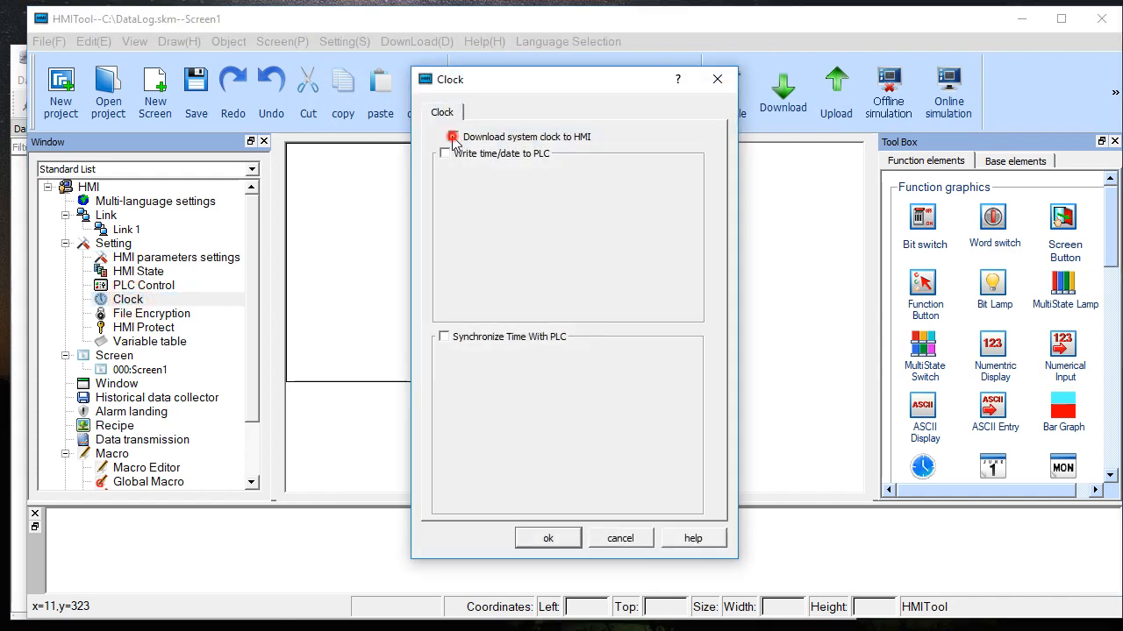
click(535, 538)
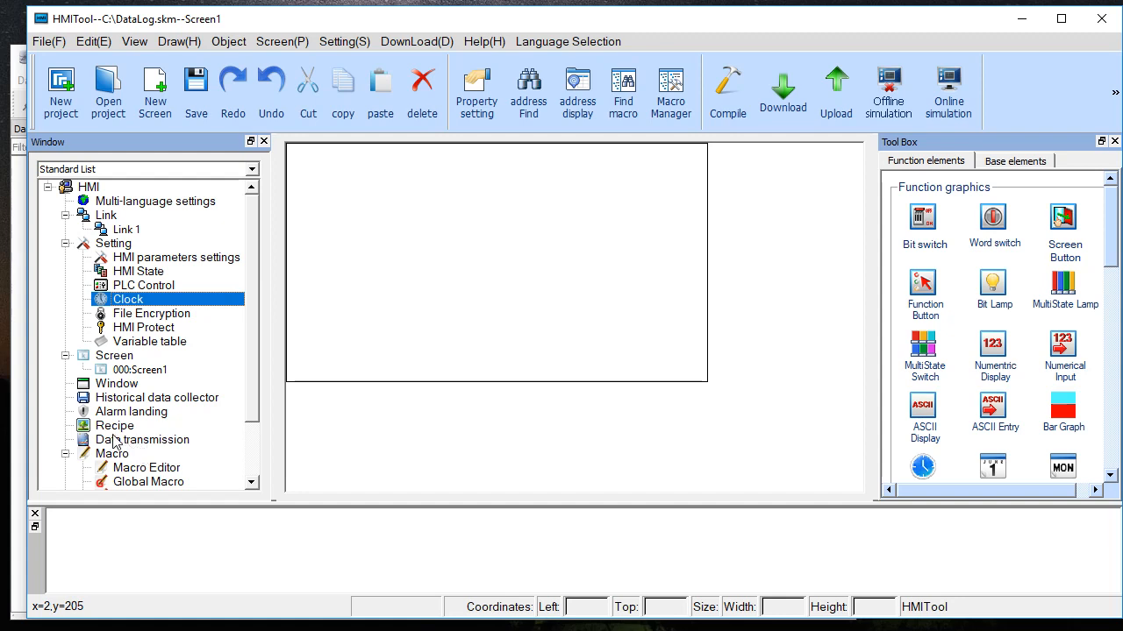
- Create a new historical data collector named SliderValues with a sampling total of 100
click(121, 400)
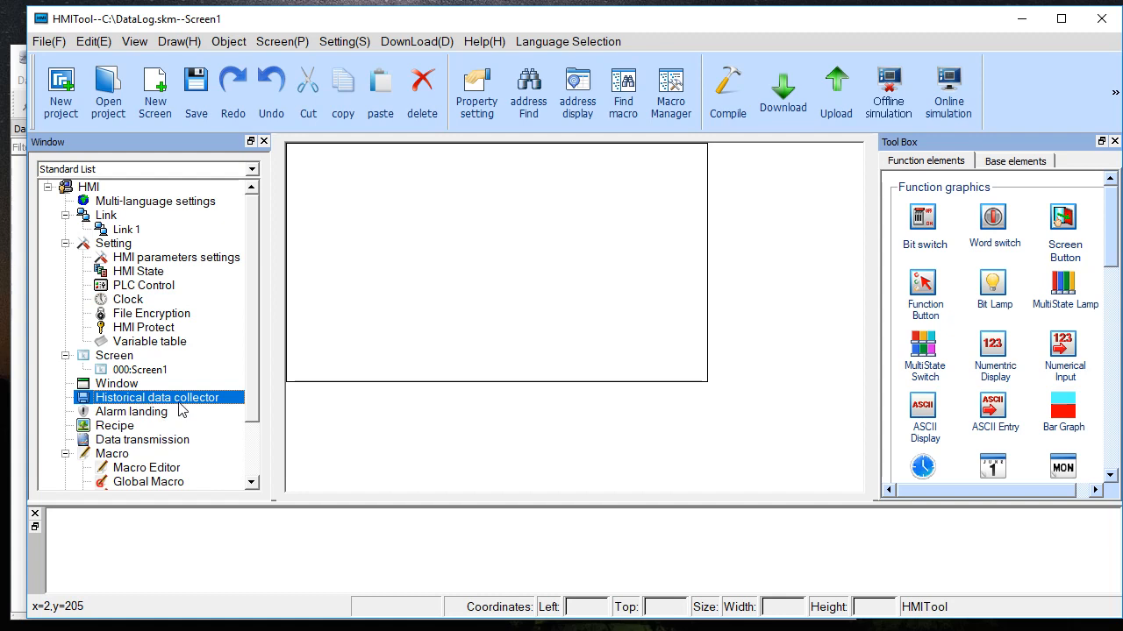
right_click(137, 402)
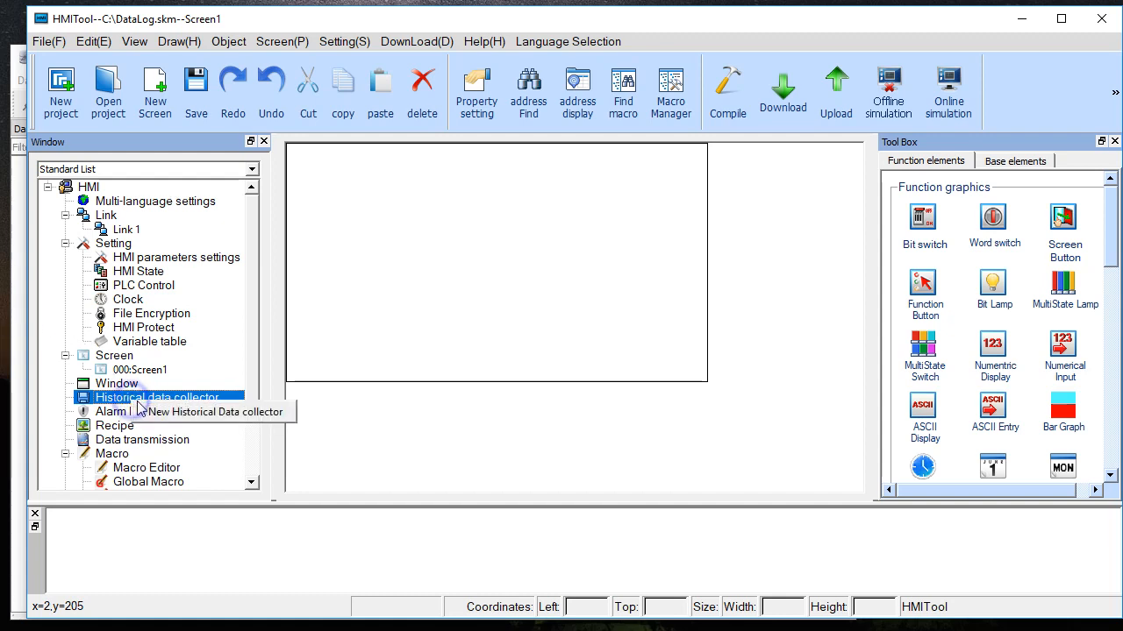
click(213, 414)
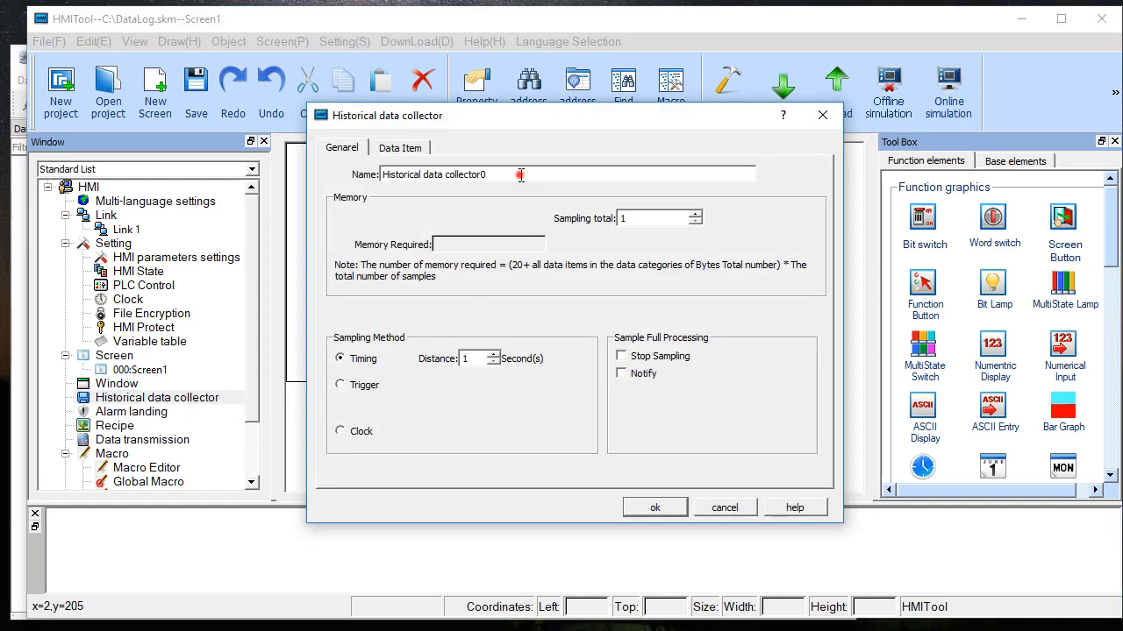
text(SliderValues)
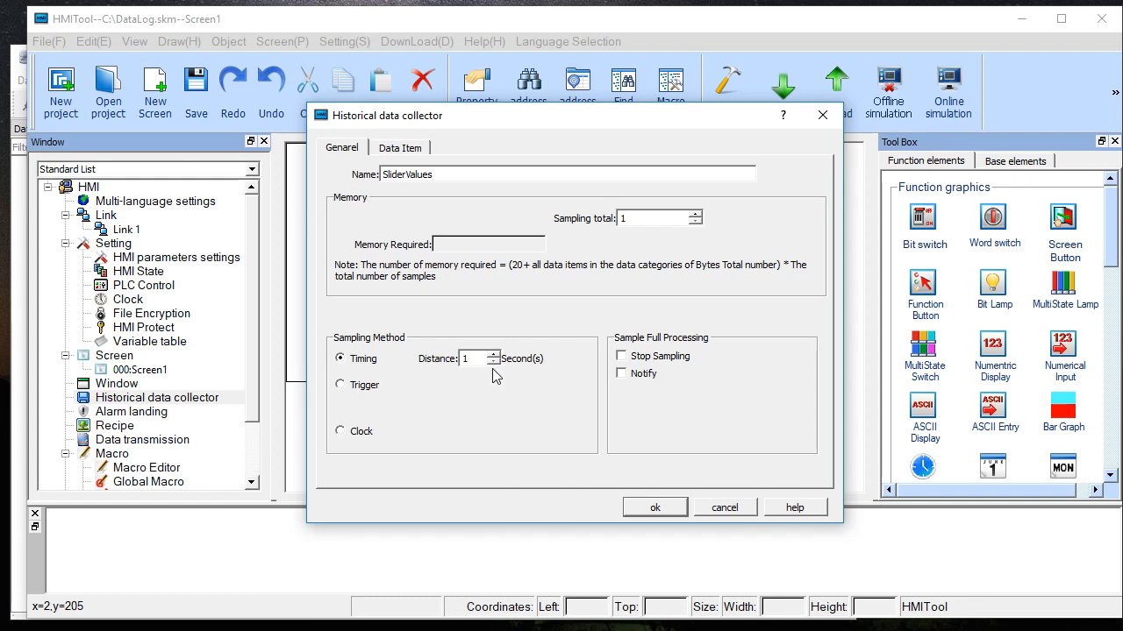
click(653, 224)
text(000)
- Add a data item named SliderValue with address LW0 to the collector and accept the collector settings
click(405, 151)
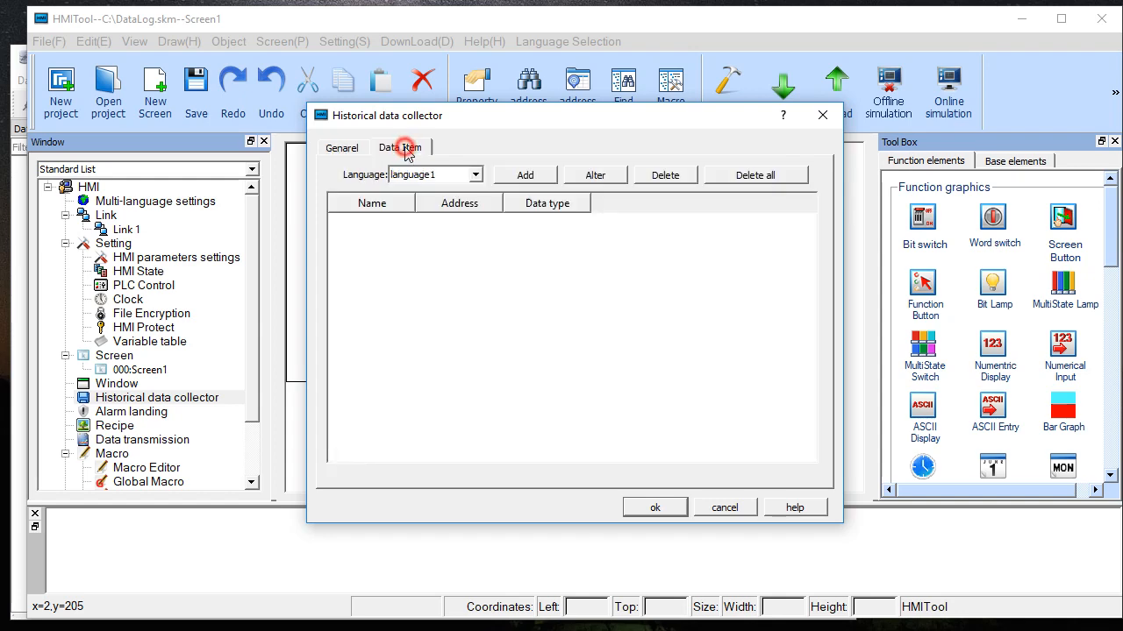
click(525, 176)
click(507, 354)
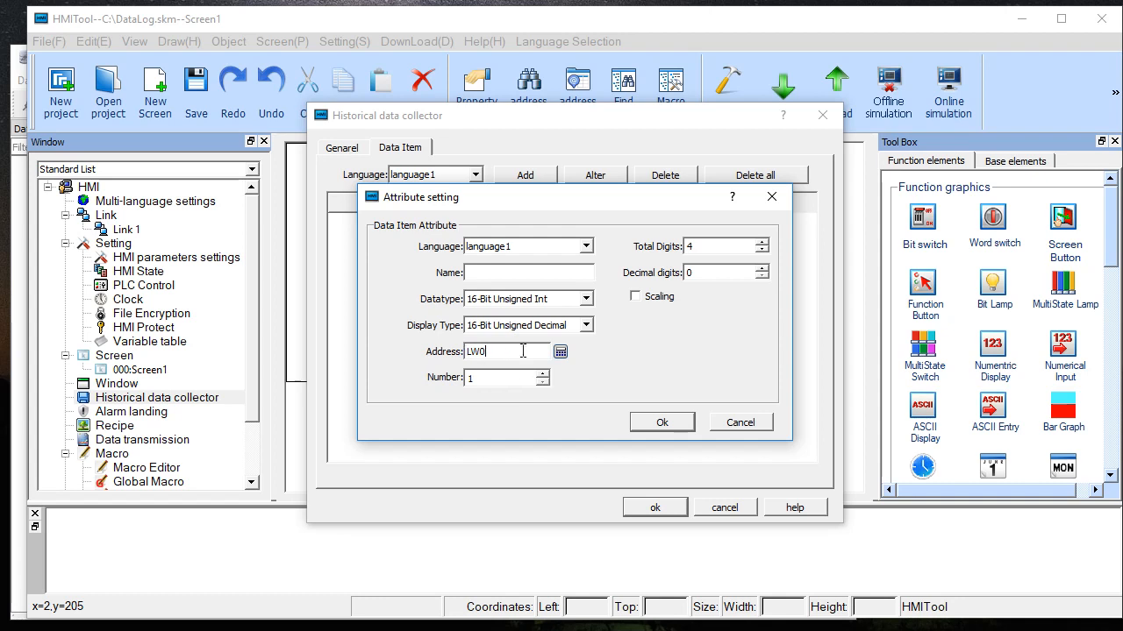
click(662, 423)
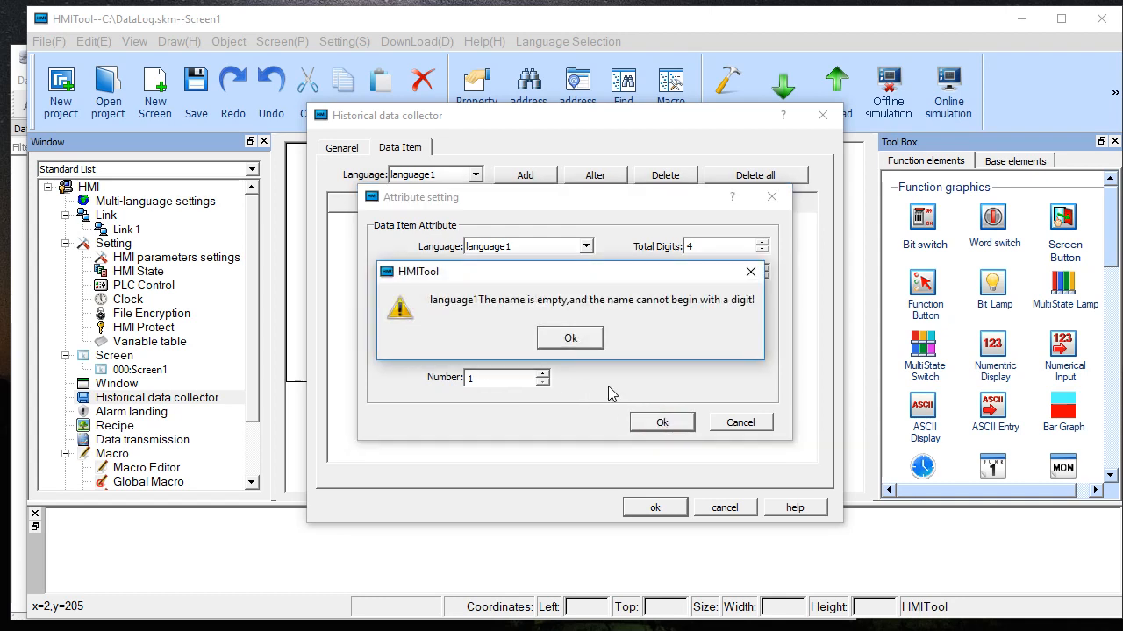
click(580, 349)
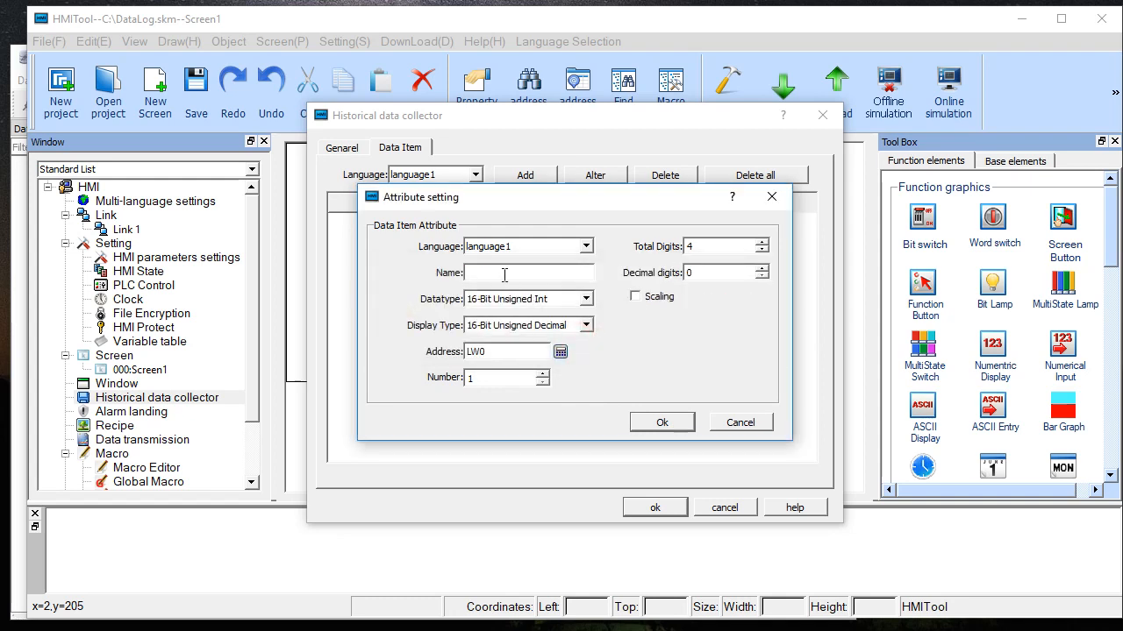
click(506, 277)
text(SliderValue)
click(662, 422)
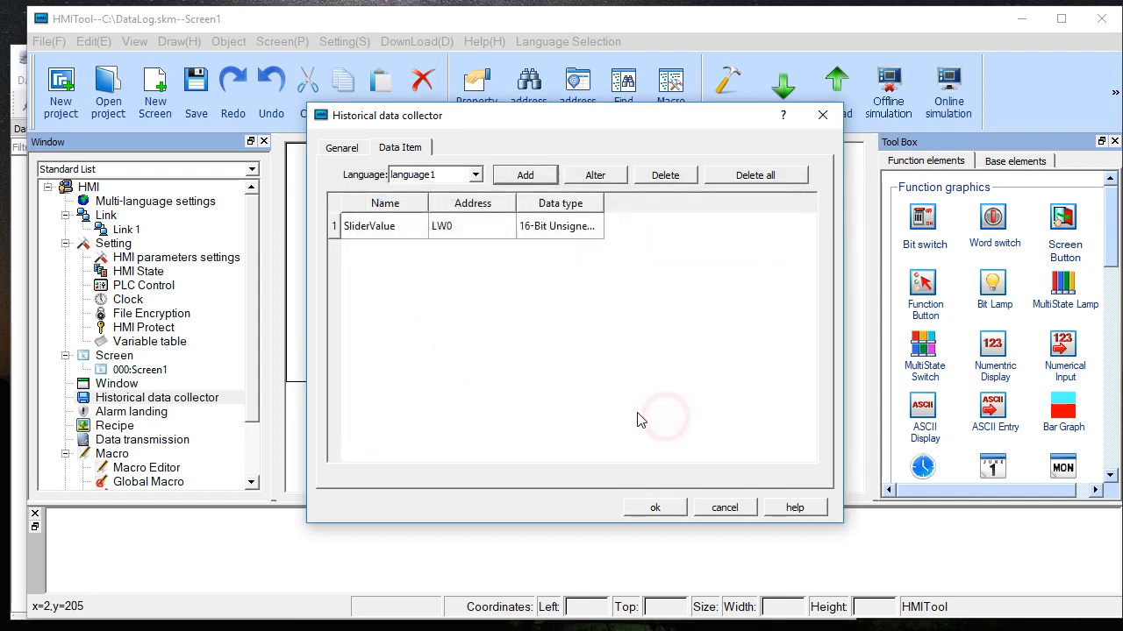
click(656, 500)
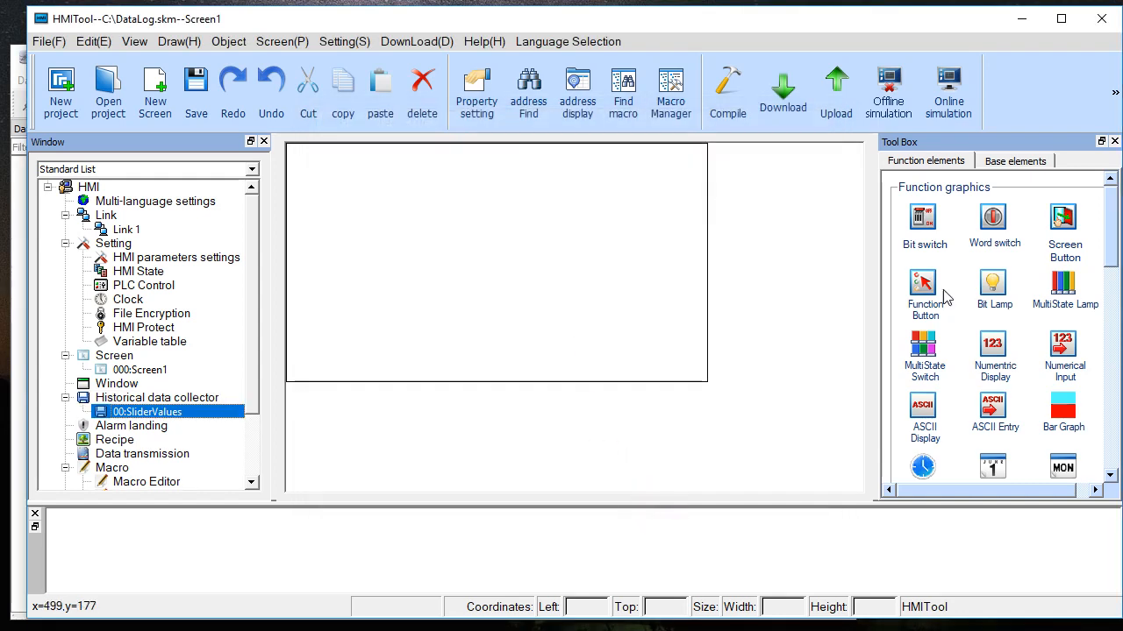
- Start a new slider element writing to address LW0 and set its scale direction to Right
scroll(1112, 353, down, 6)
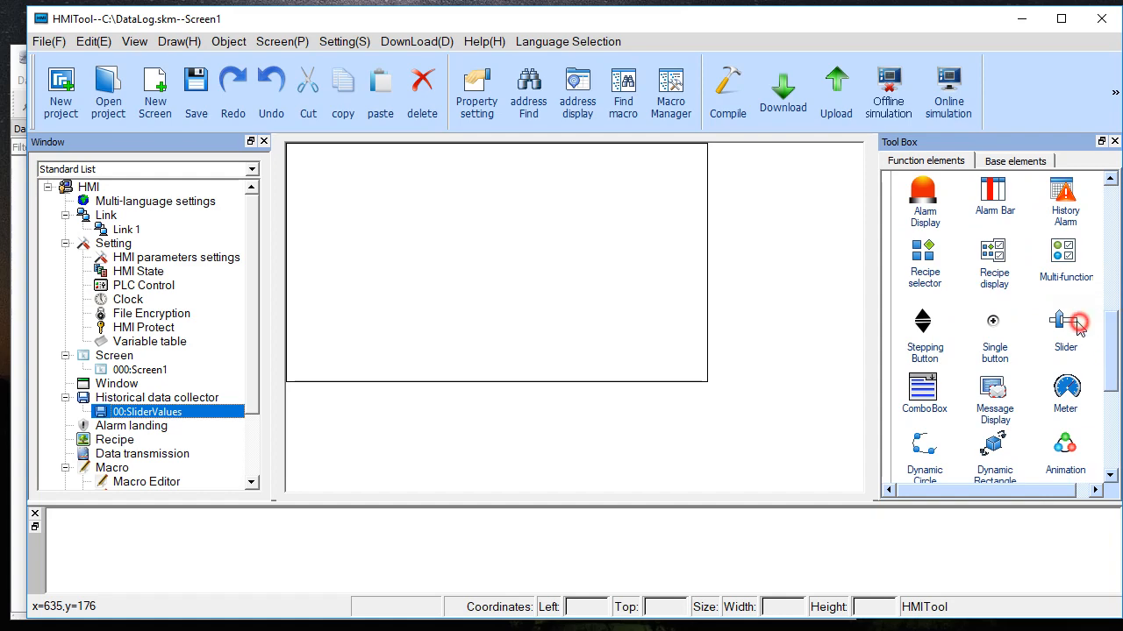
click(1063, 320)
click(584, 362)
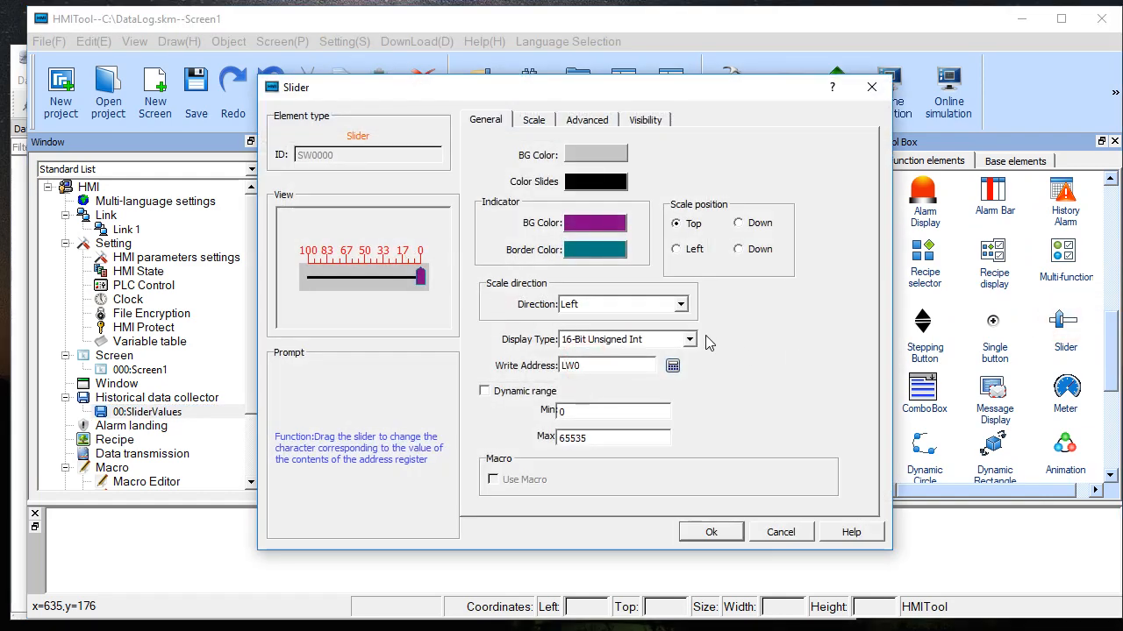
click(580, 304)
click(583, 326)
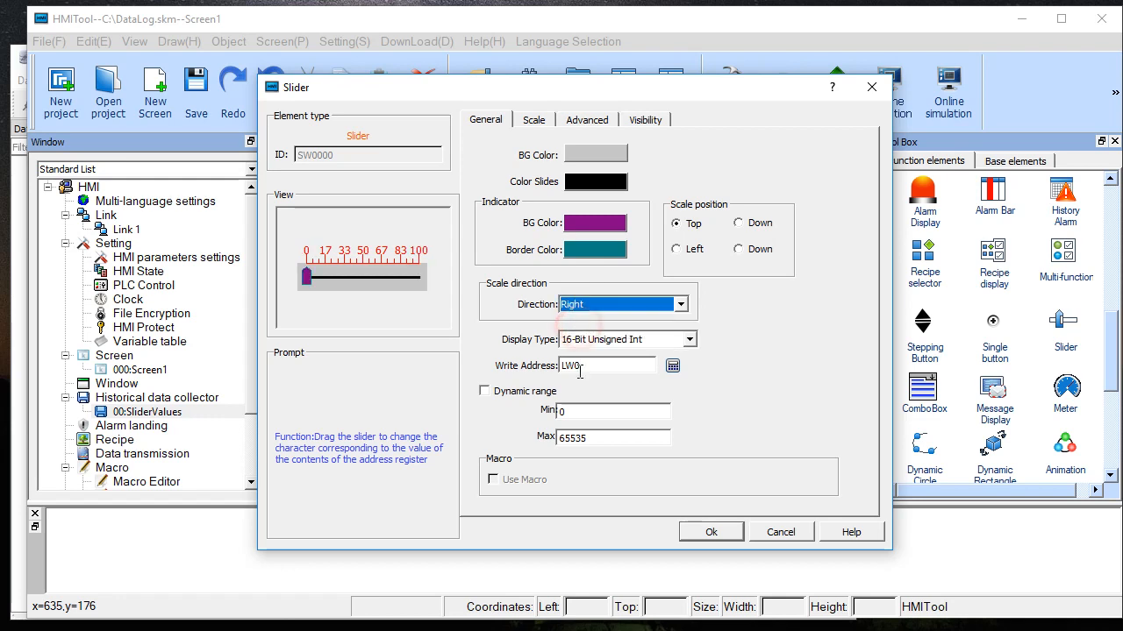
- Set the slider's maximum value and its scale maximum to 400, and accept the slider settings
double_click(577, 437)
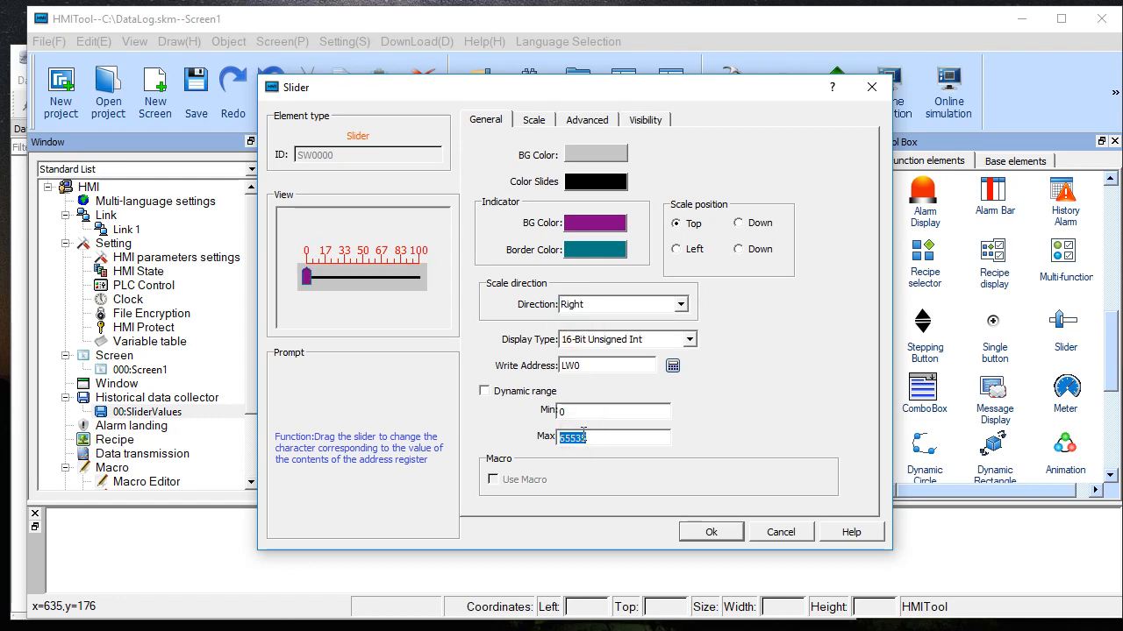
text(400)
click(541, 124)
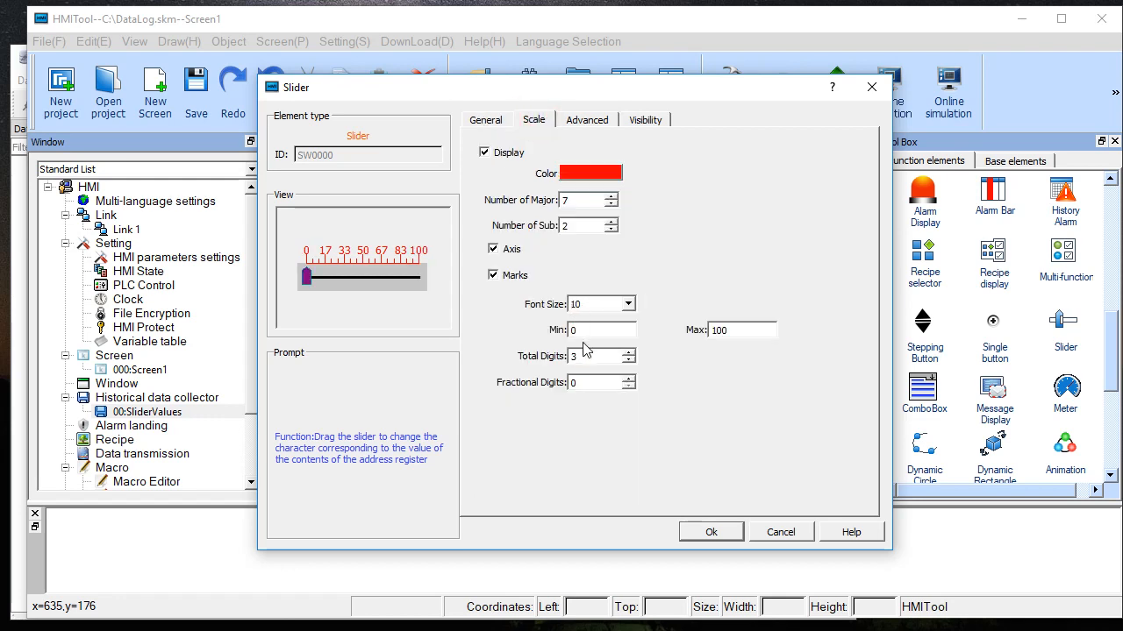
double_click(722, 330)
text(4000)
click(485, 120)
click(701, 530)
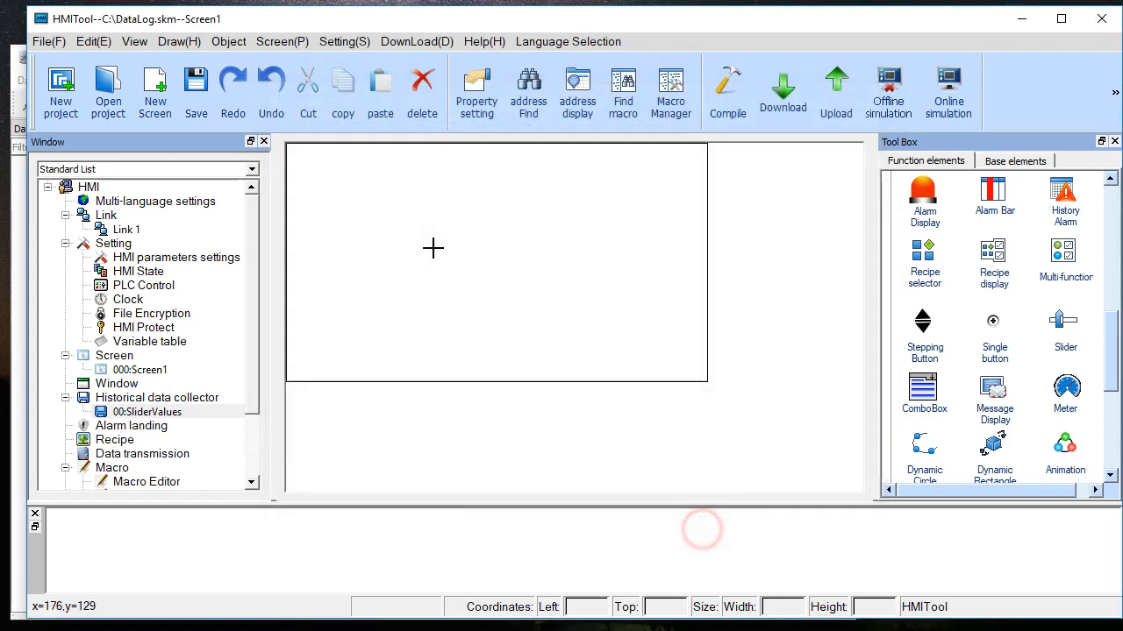
- Place the slider on Screen1, enlarge it to about 350 by 131, and move it to about Left 53, Top 34
click(394, 182)
drag(528, 219, 702, 290)
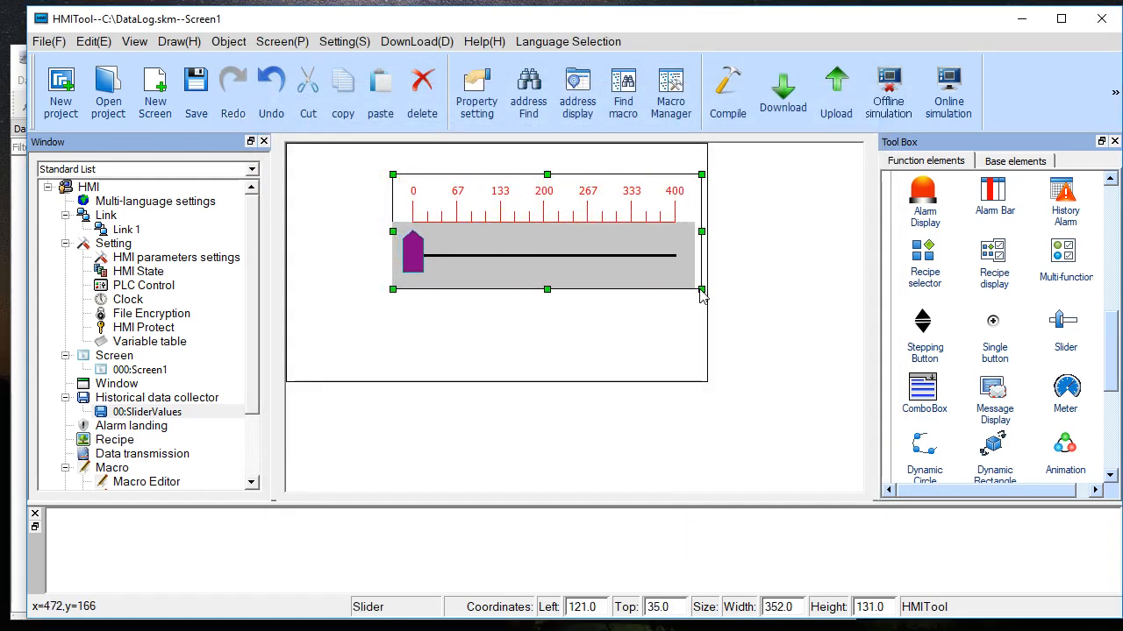
drag(580, 244, 519, 249)
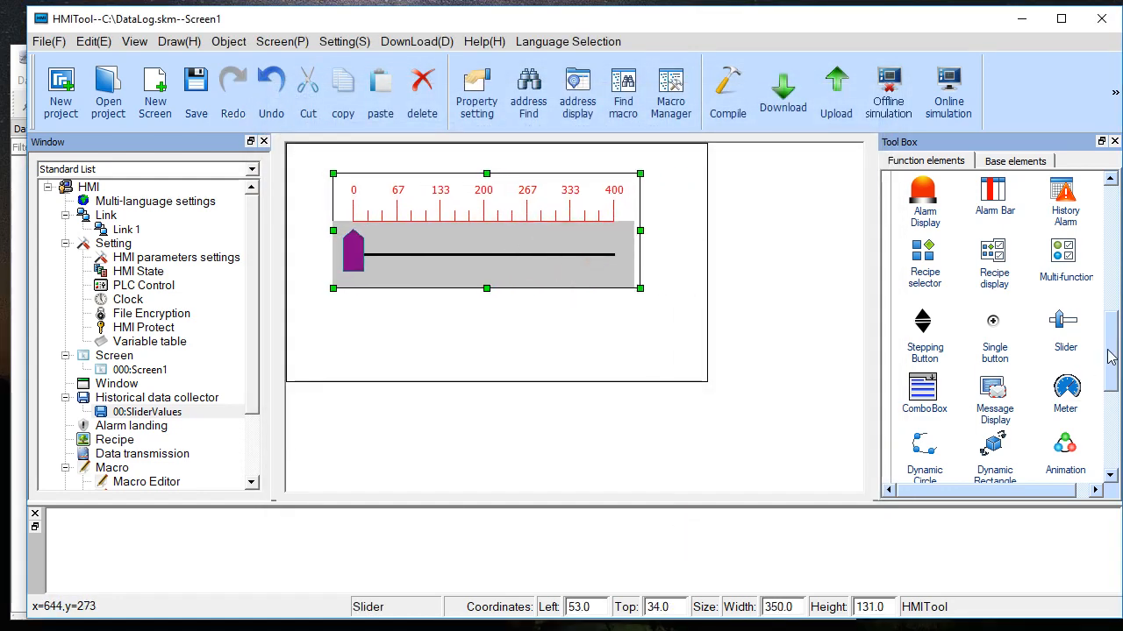
- Switch to the HTML Help window and examine the "Export data via U disk" topic on exporting historical data to a USB disk
drag(1110, 355, 1111, 408)
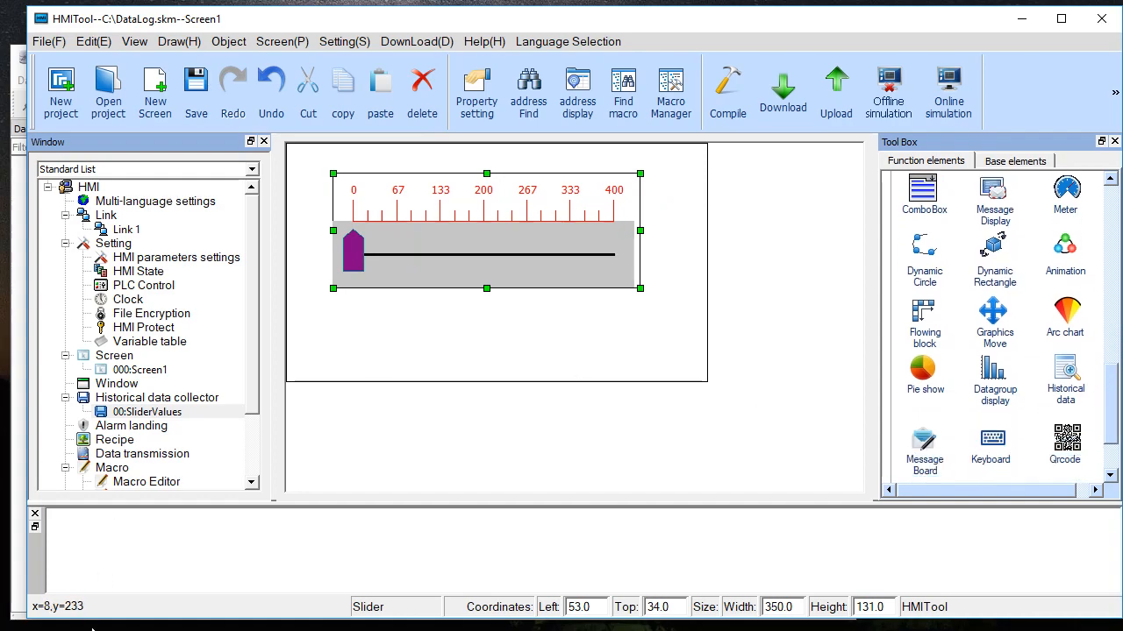
key(alt+Tab)
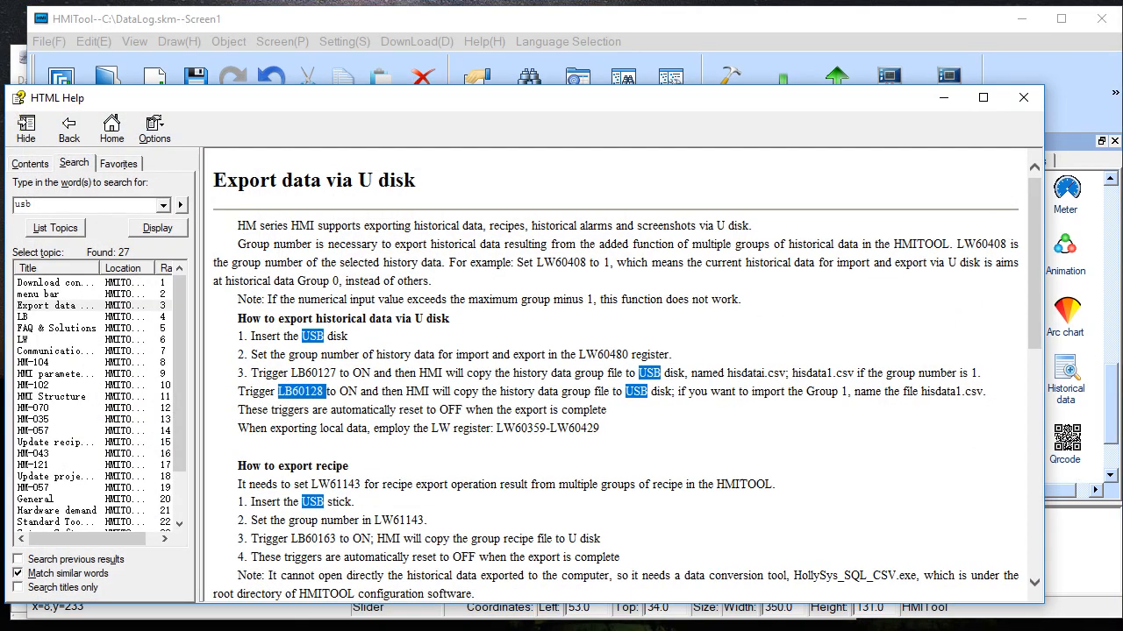
click(79, 203)
click(272, 19)
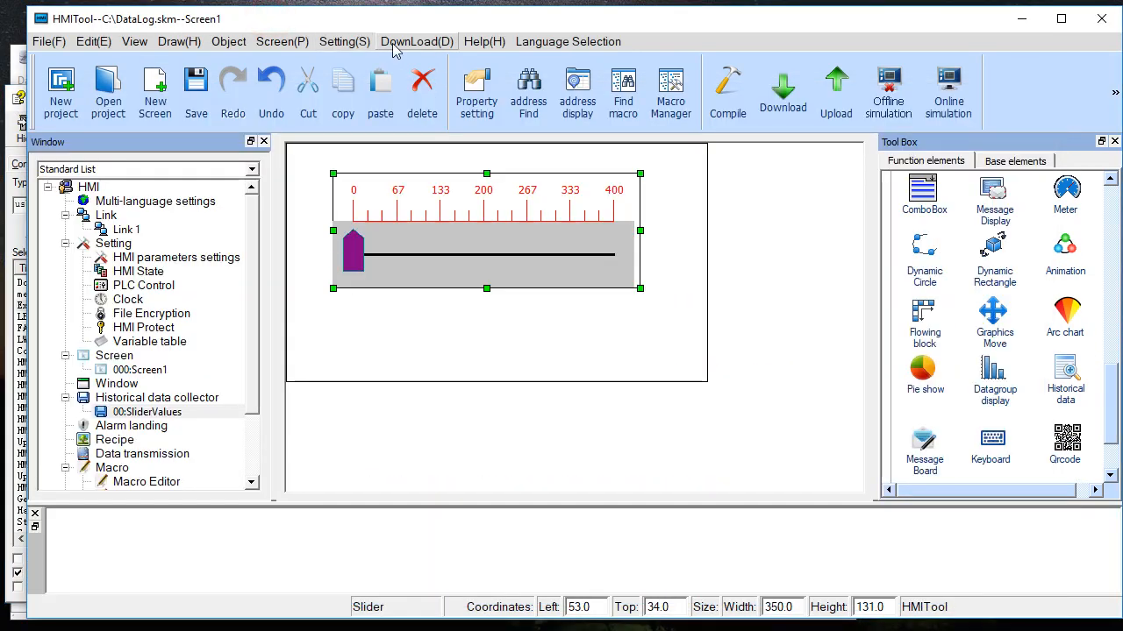
click(485, 41)
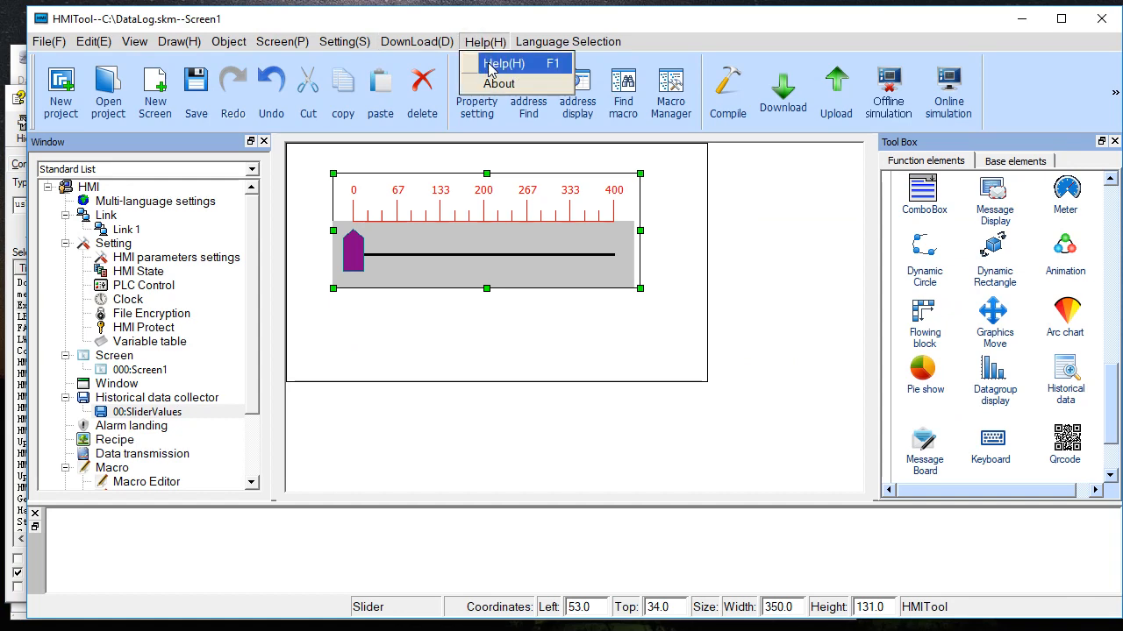
click(24, 101)
click(18, 97)
click(279, 109)
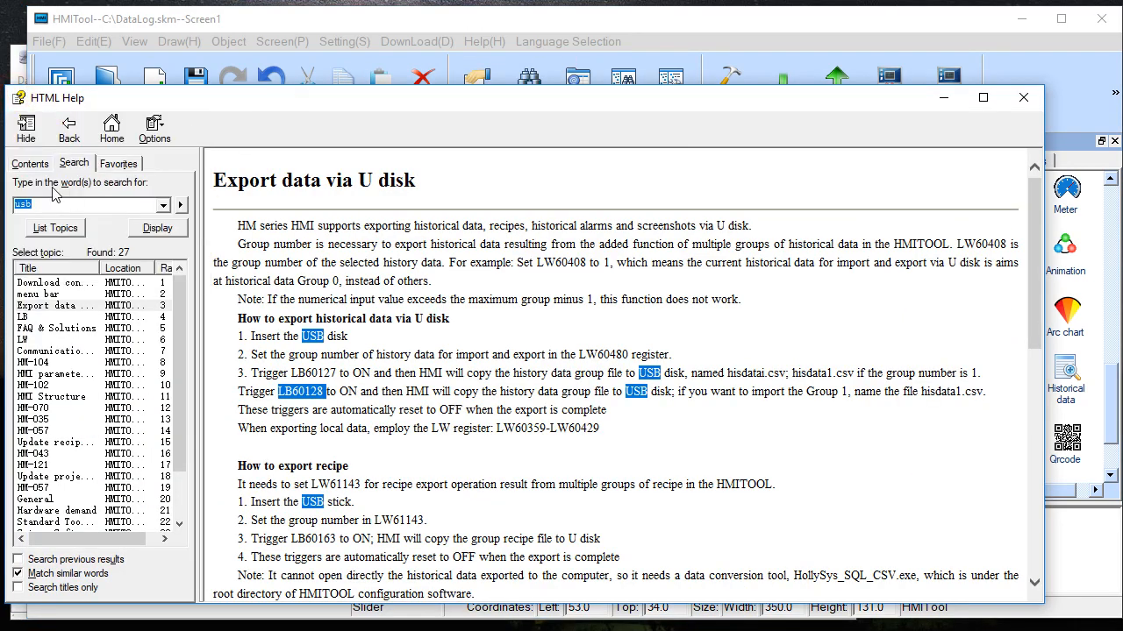
click(49, 306)
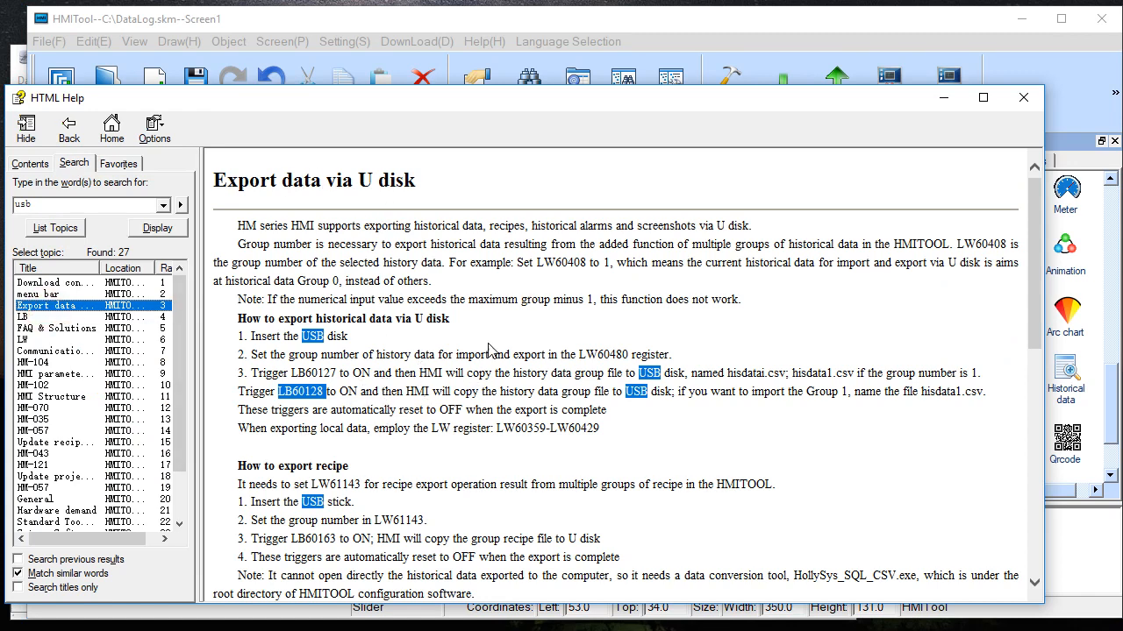
click(441, 377)
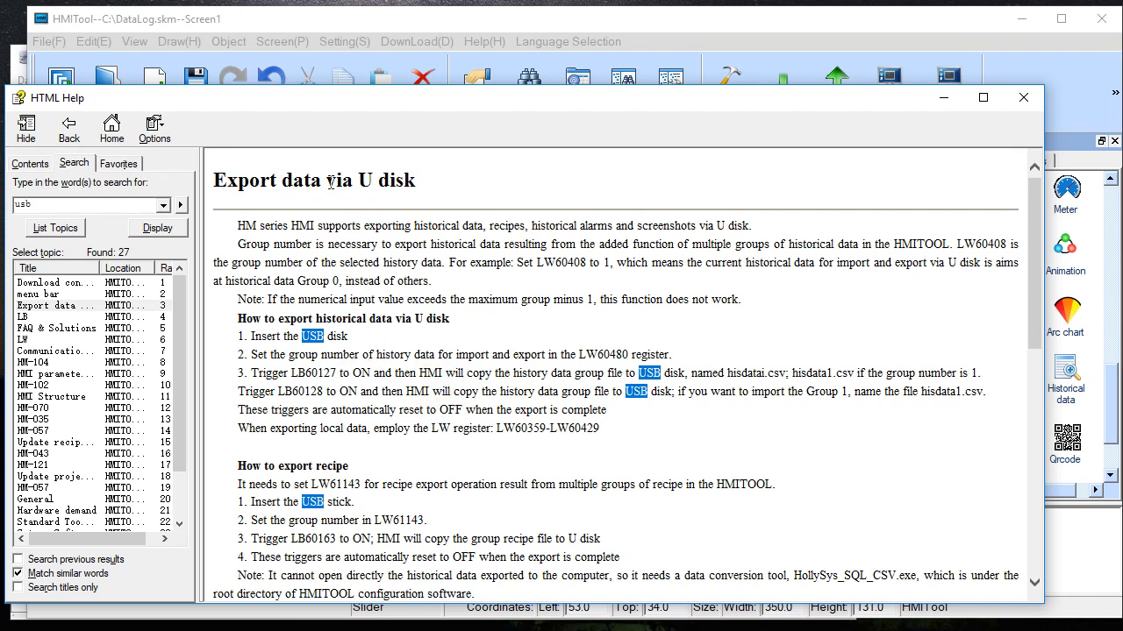
- Examine the LB60128 trigger under "How to export historical data via U disk" in the help, and return to Screen1 in HMITool
double_click(304, 387)
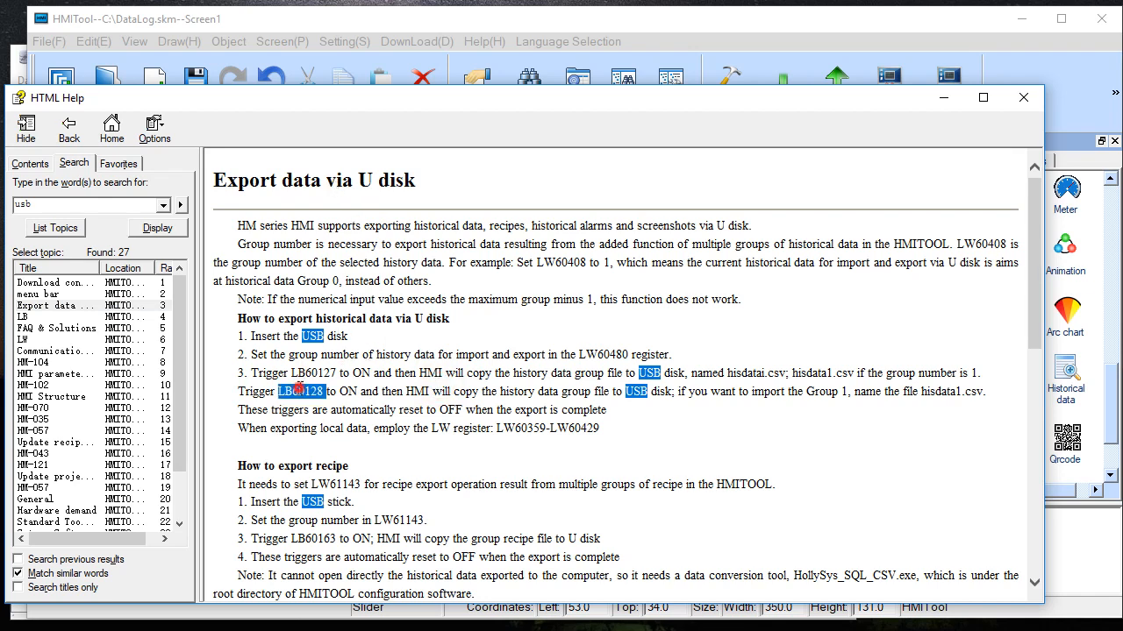
drag(238, 319, 466, 321)
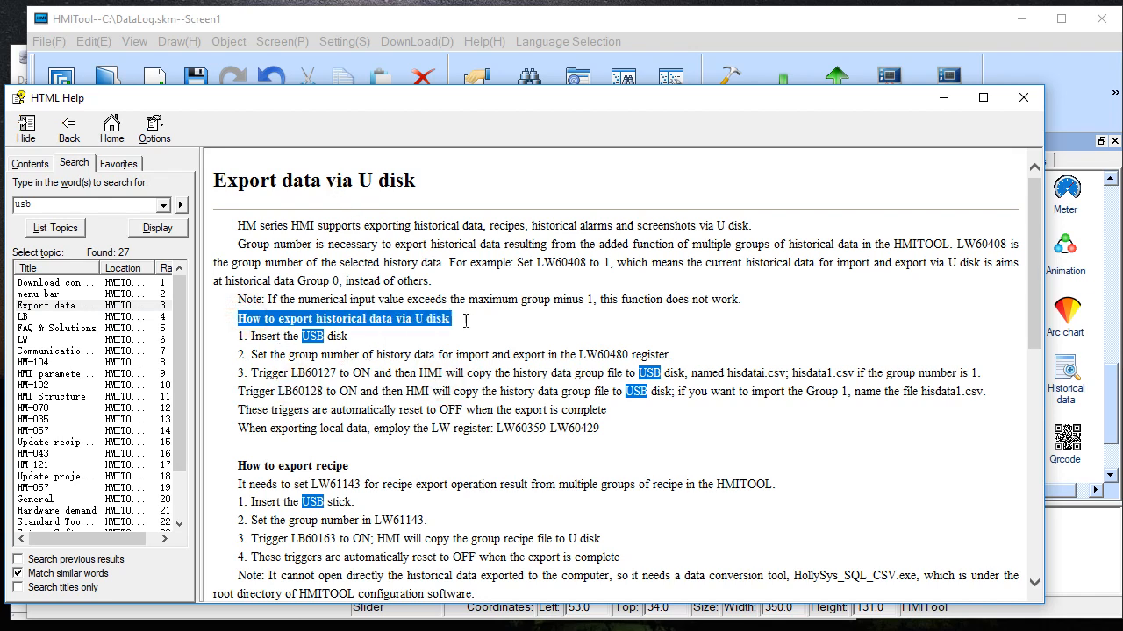
click(436, 373)
double_click(292, 392)
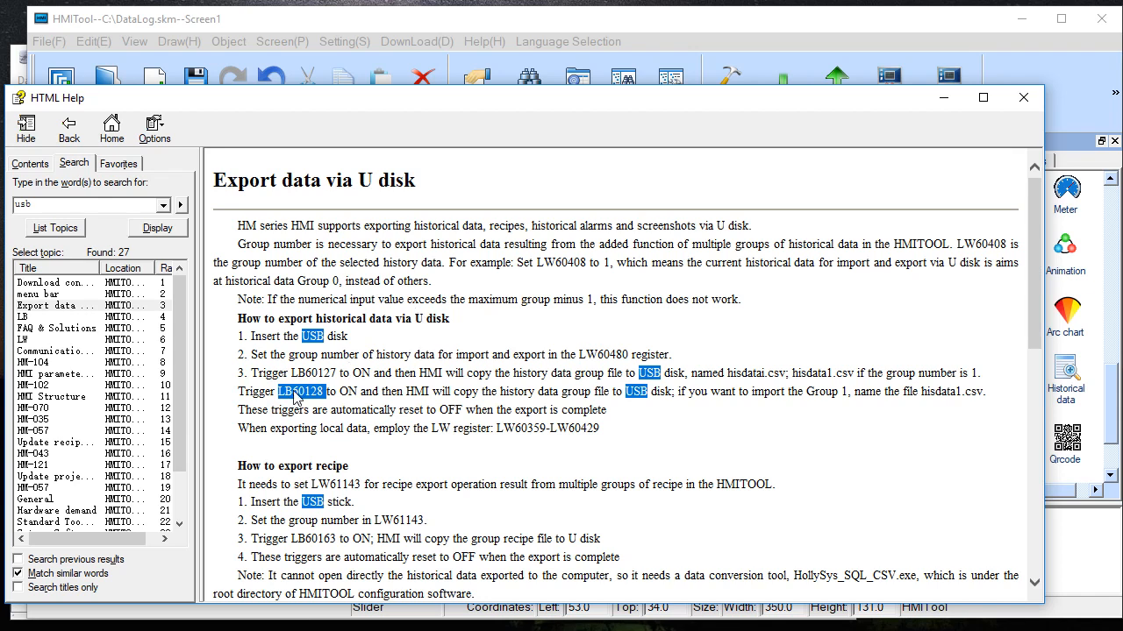
click(935, 100)
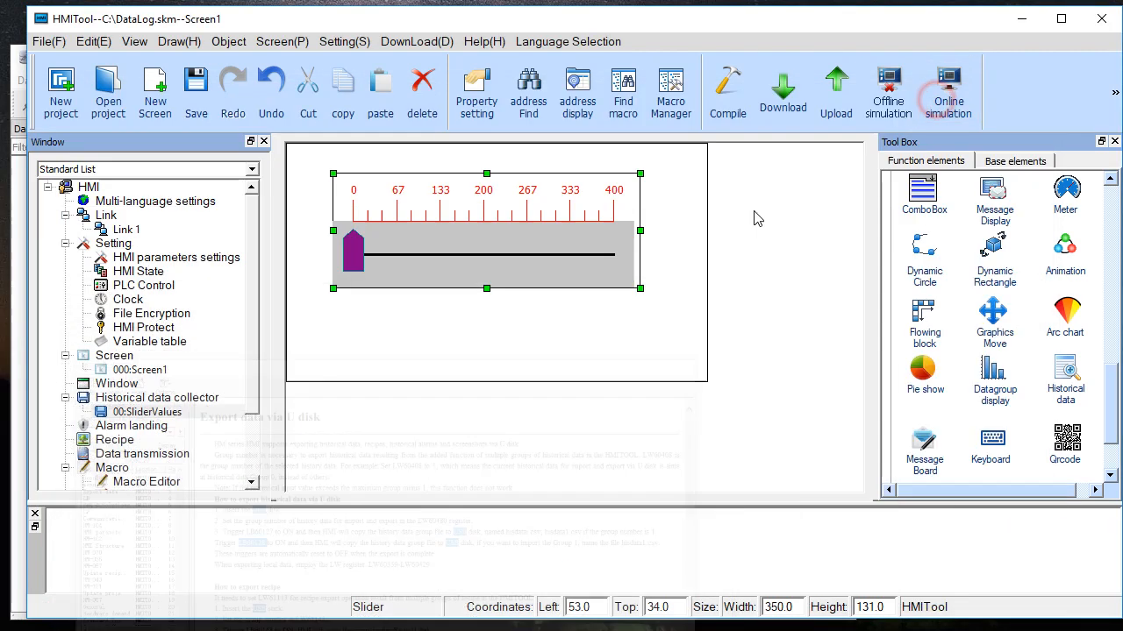
click(536, 326)
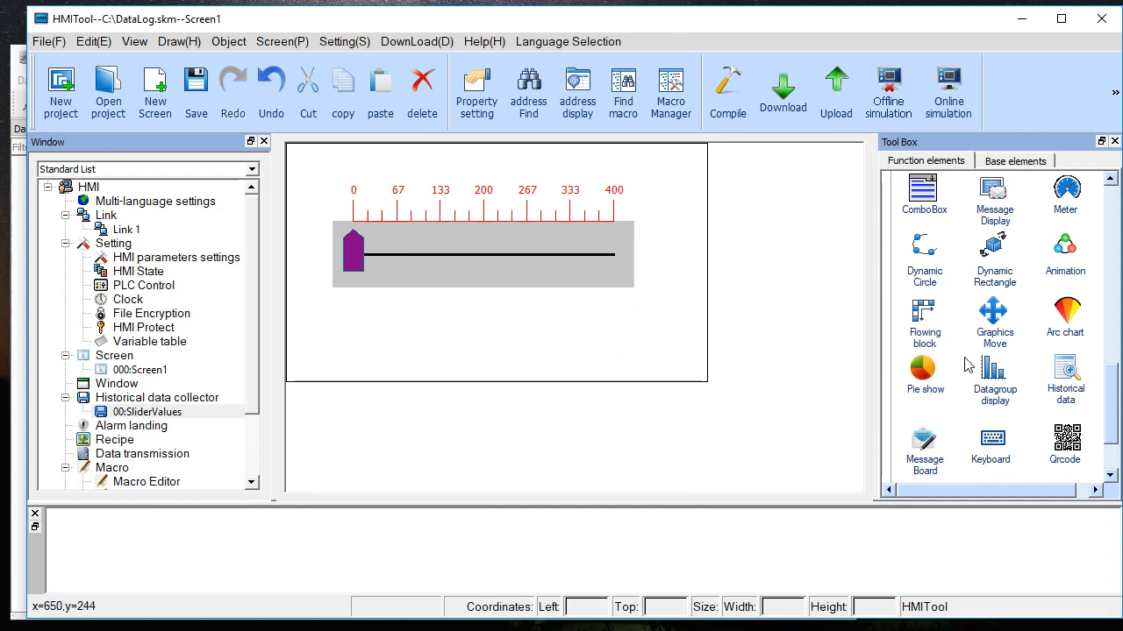
- Start a new bit switch writing to address LB60128 and enable monitoring with the monitor address identical to the write address
drag(1111, 396, 1095, 204)
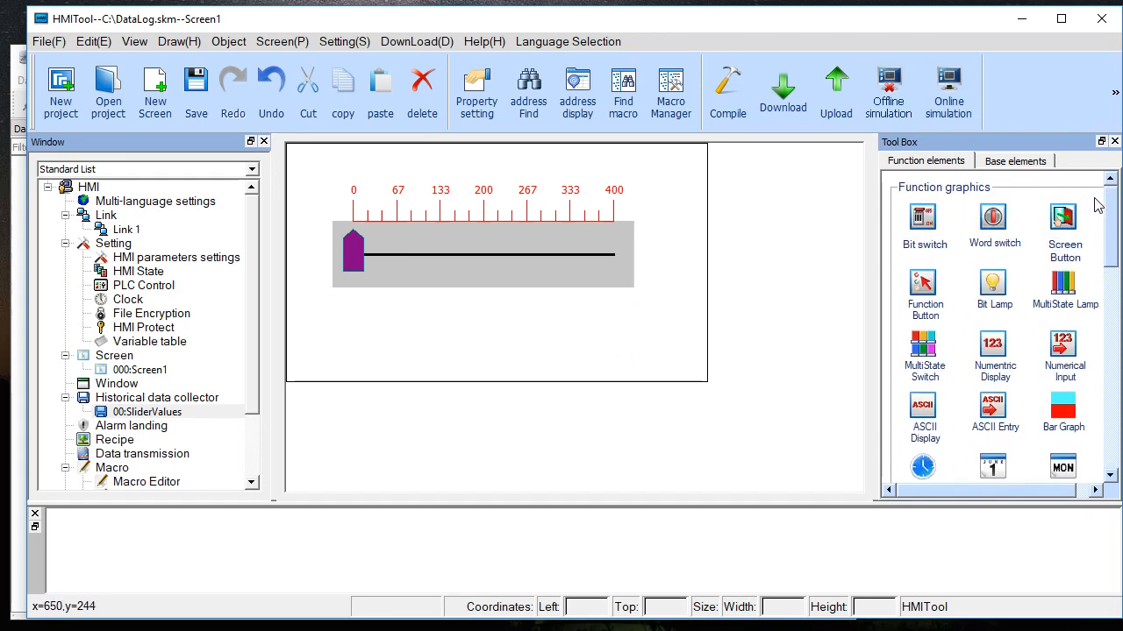
double_click(931, 224)
click(553, 362)
text(LB60128)
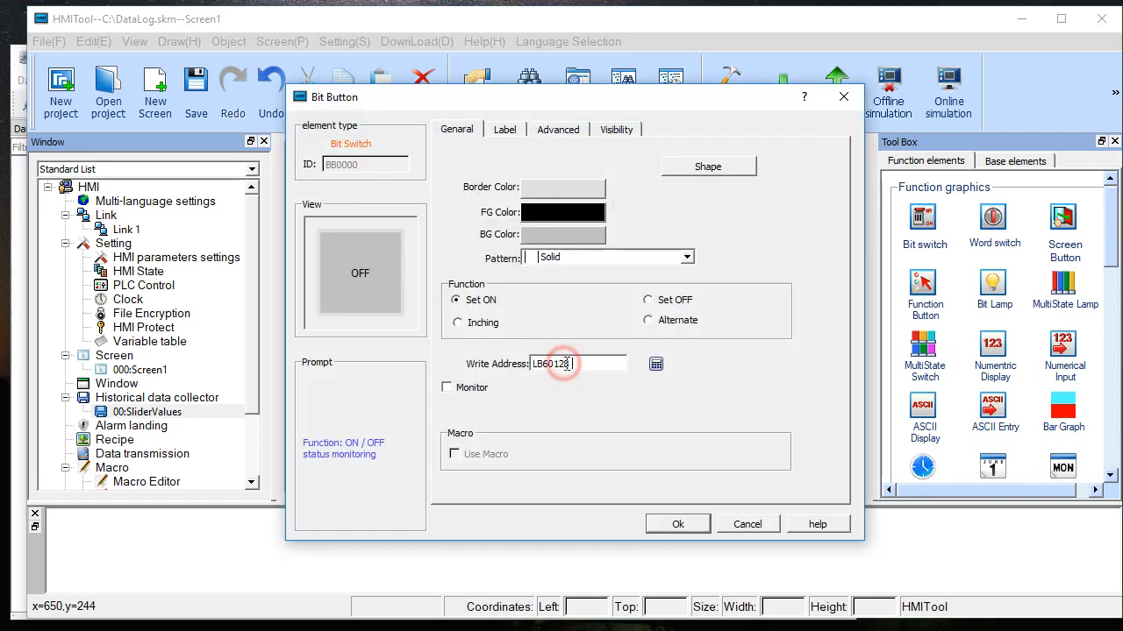
click(446, 387)
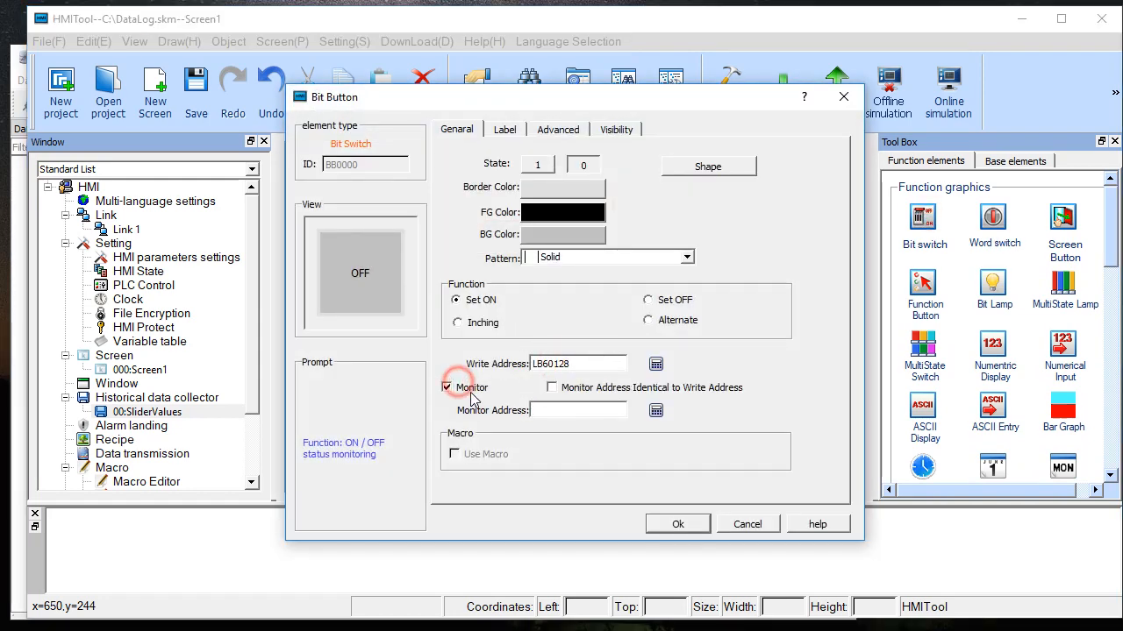
click(566, 387)
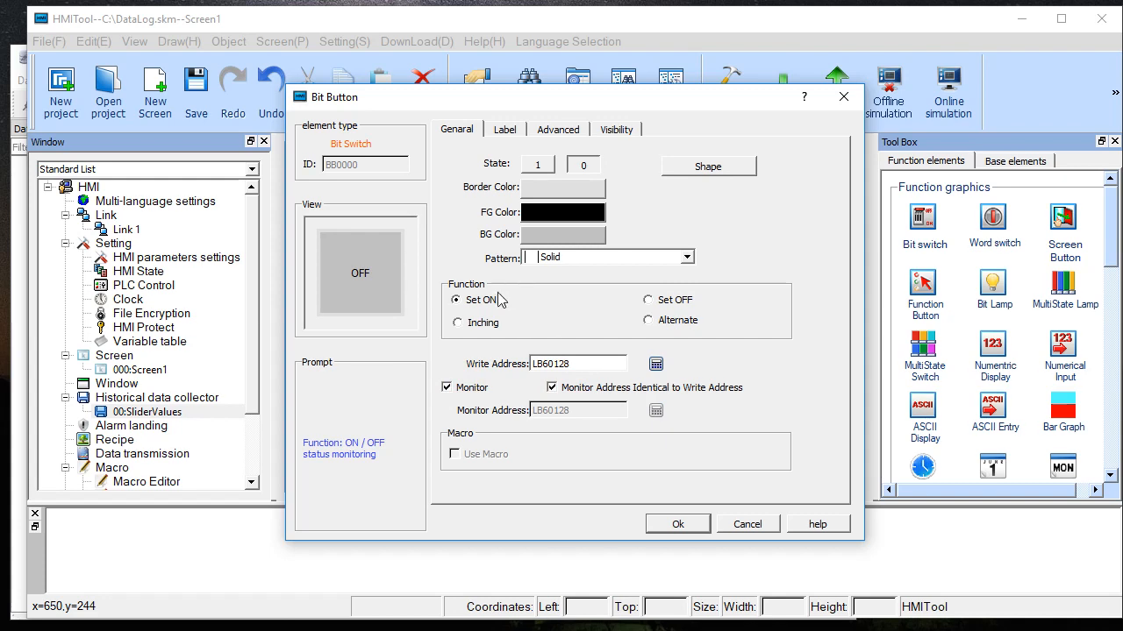
- Set the bit switch's Status 0 label text to "Write to USB" and accept the switch settings
click(504, 130)
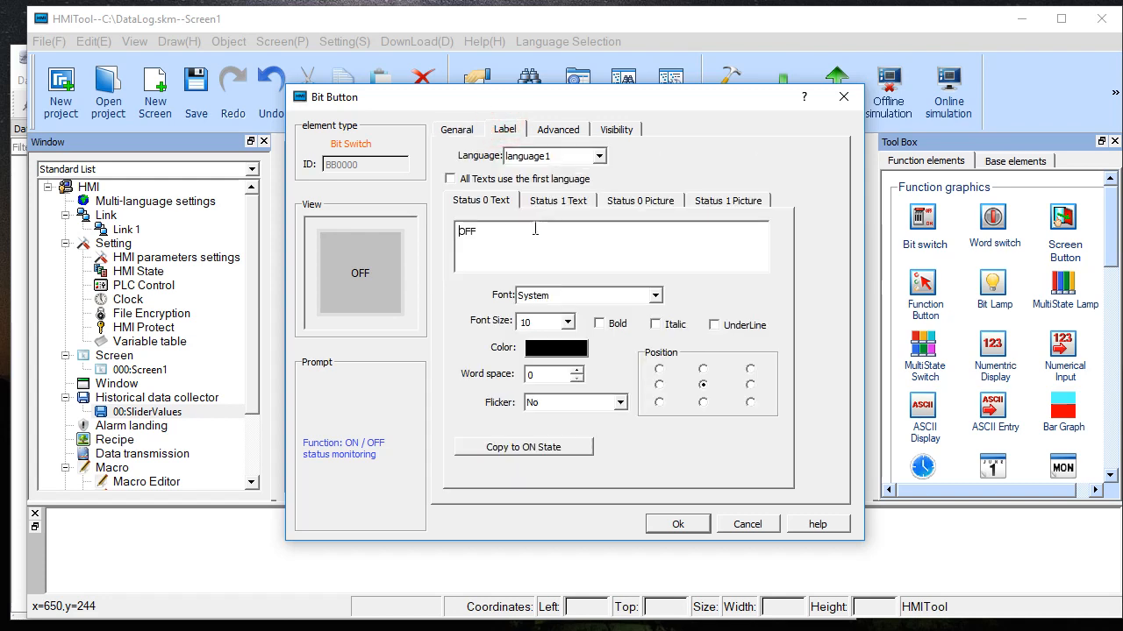
drag(514, 233, 468, 233)
text(Write to USB)
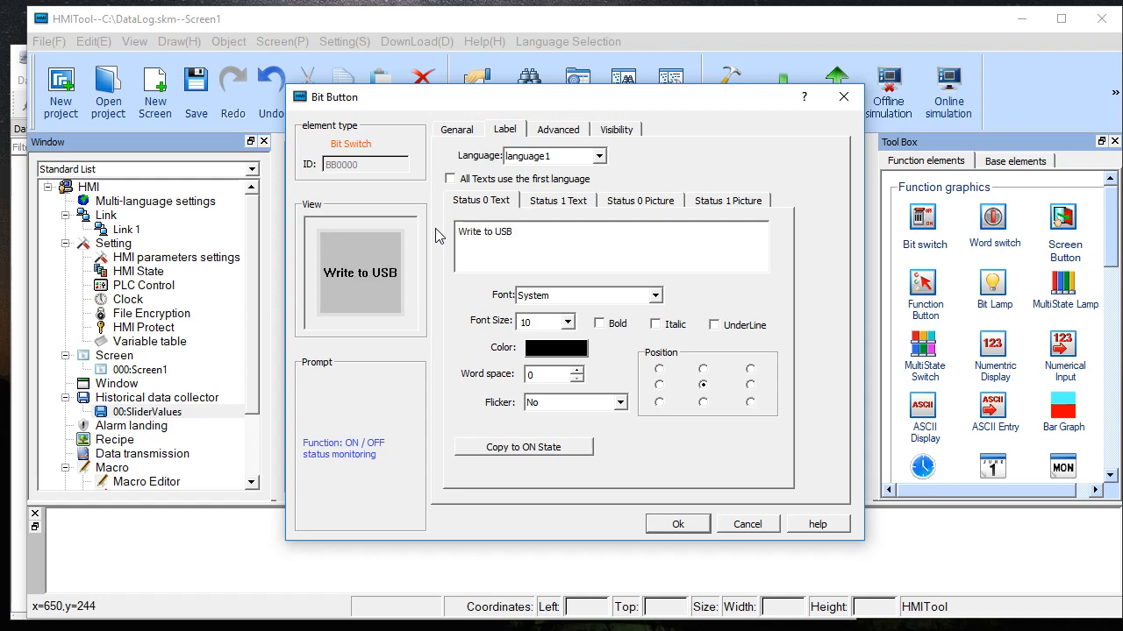
click(673, 524)
- Place the bit switch below the slider on Screen1, resized to about 220 by 63 at about Left 174, Top 179
click(434, 308)
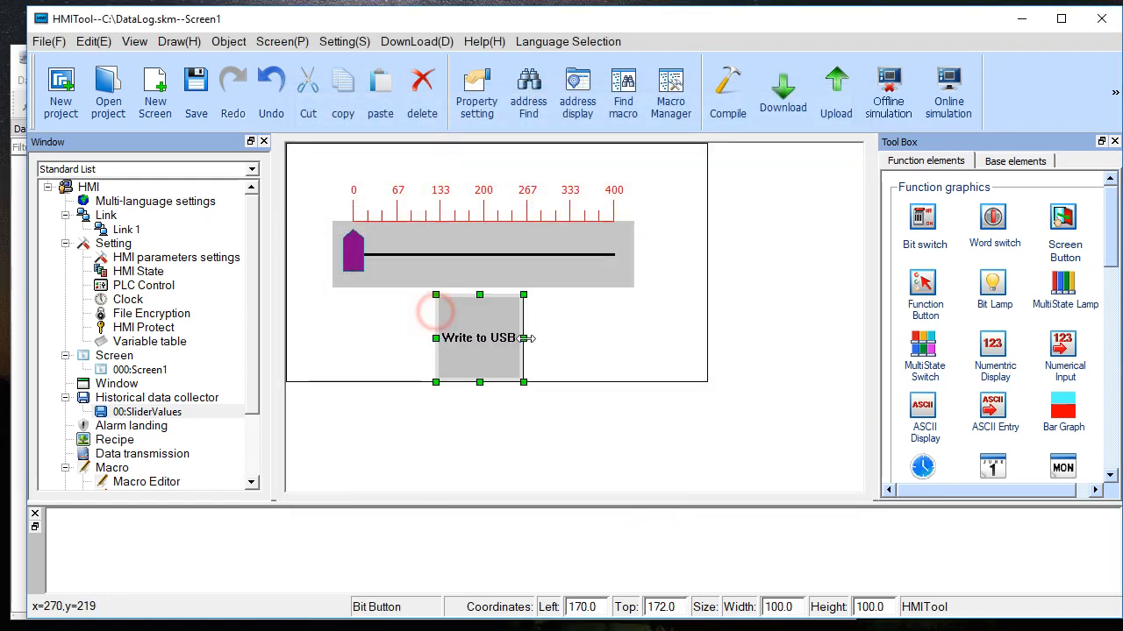
drag(519, 340, 629, 342)
mouse_move(534, 299)
mouse_down()
mouse_move(538, 329)
mouse_move(540, 302)
mouse_up()
- Save and compile the project, download it to the HMI over USB, restart the HMI, and close the download dialog
click(798, 95)
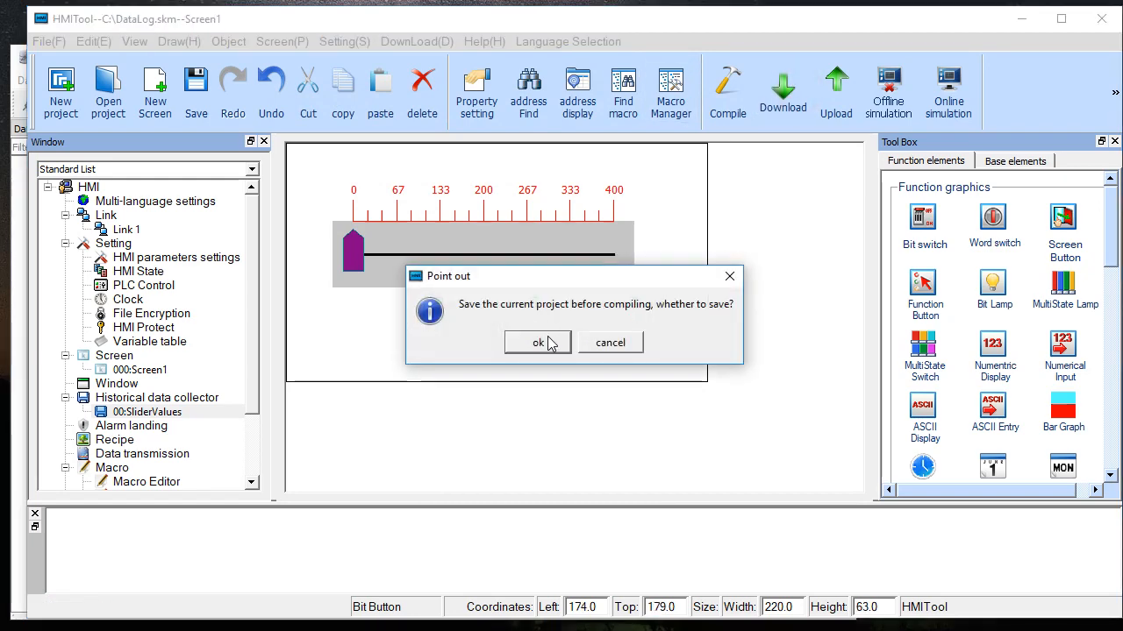
click(549, 343)
click(350, 475)
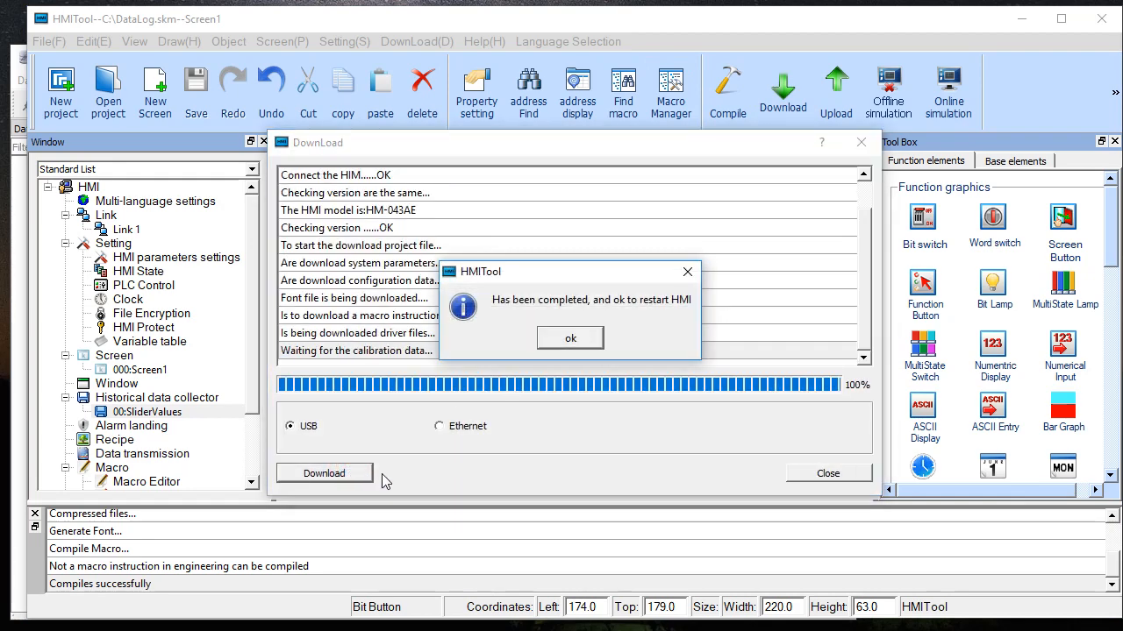
click(572, 339)
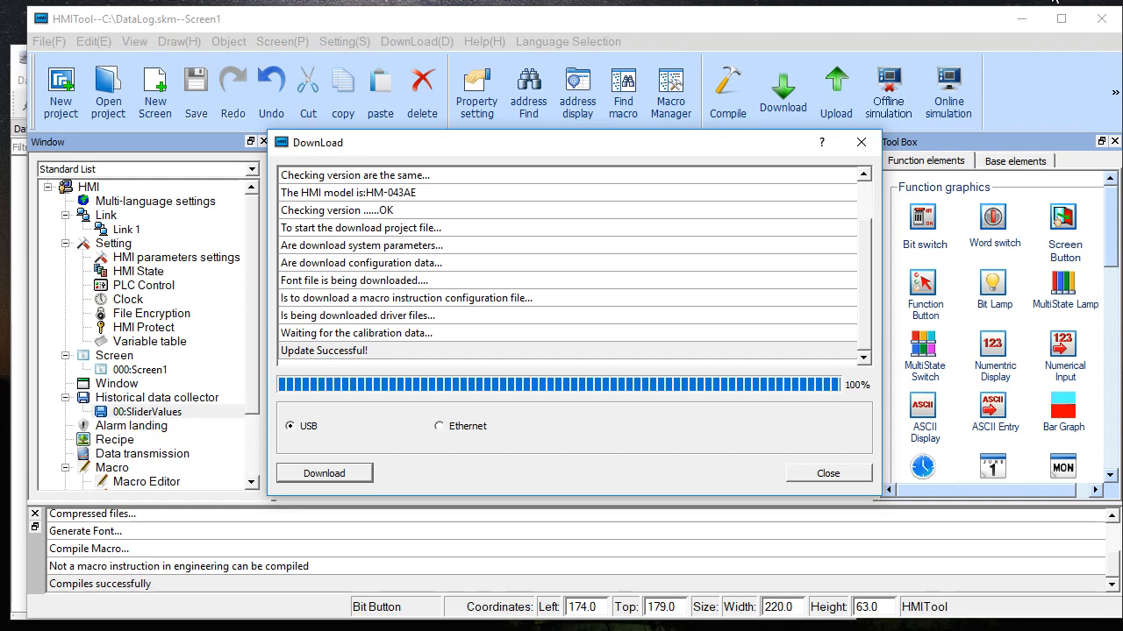
click(1052, 0)
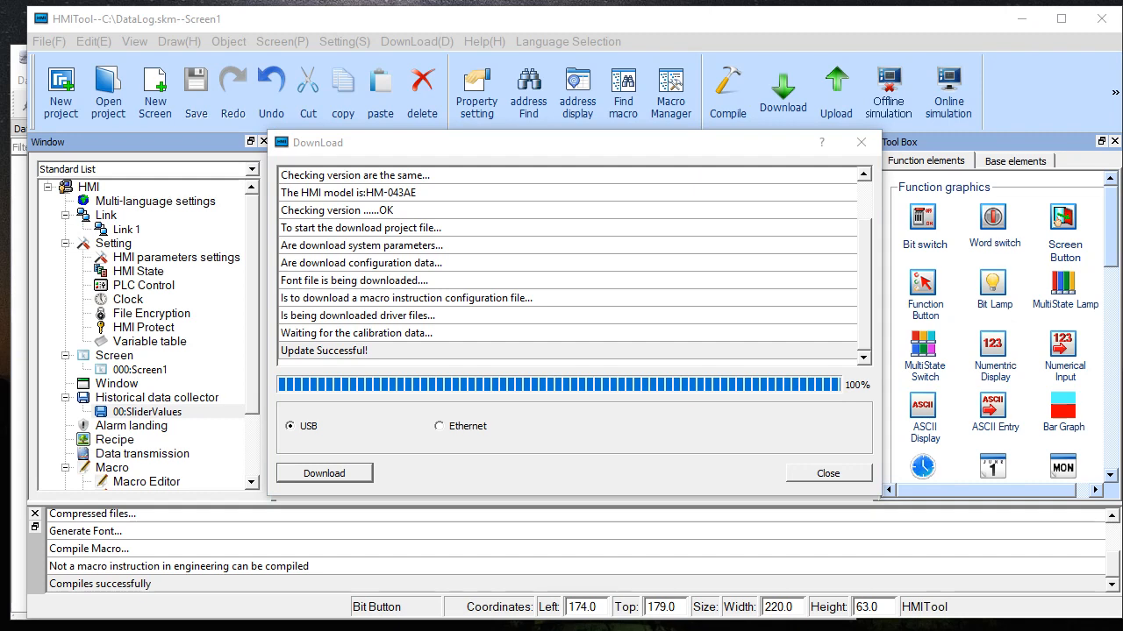
click(861, 142)
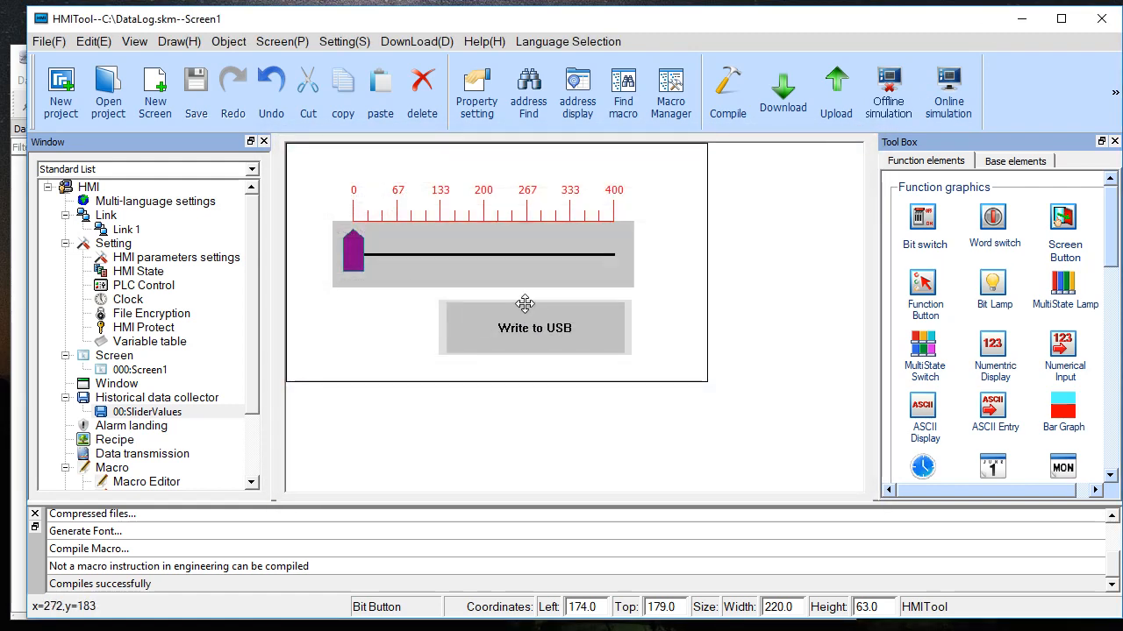